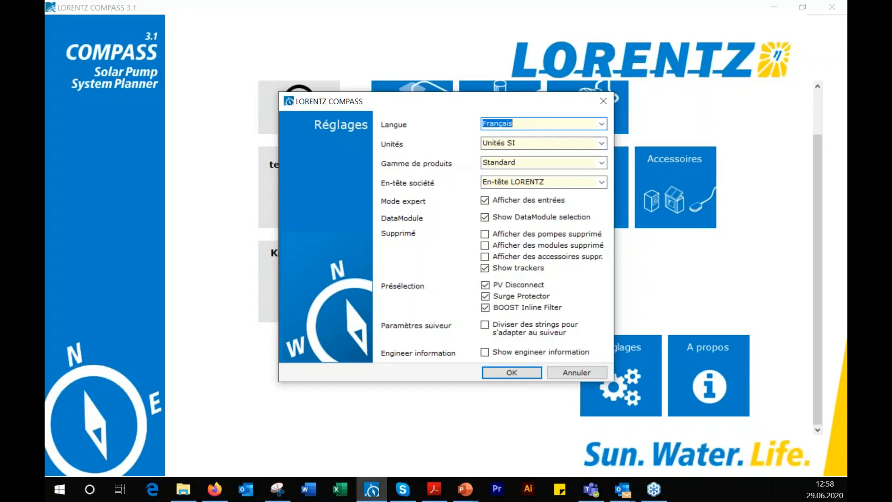
# Review the available unit systems in the settings and close the settings without changing anything
pyautogui.click(602, 143)
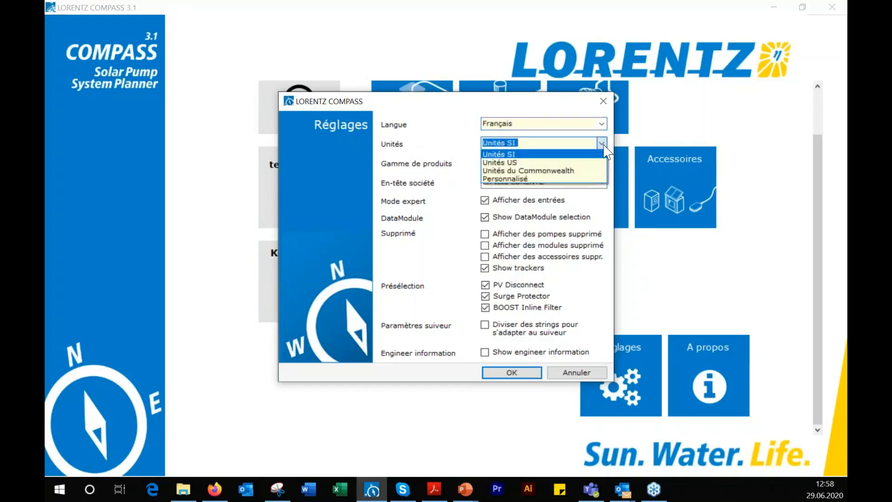
pyautogui.click(604, 146)
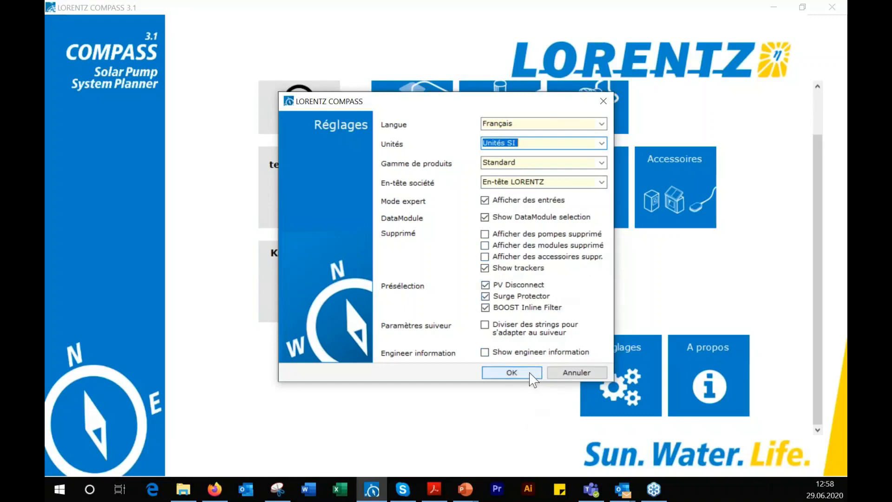
pyautogui.click(576, 374)
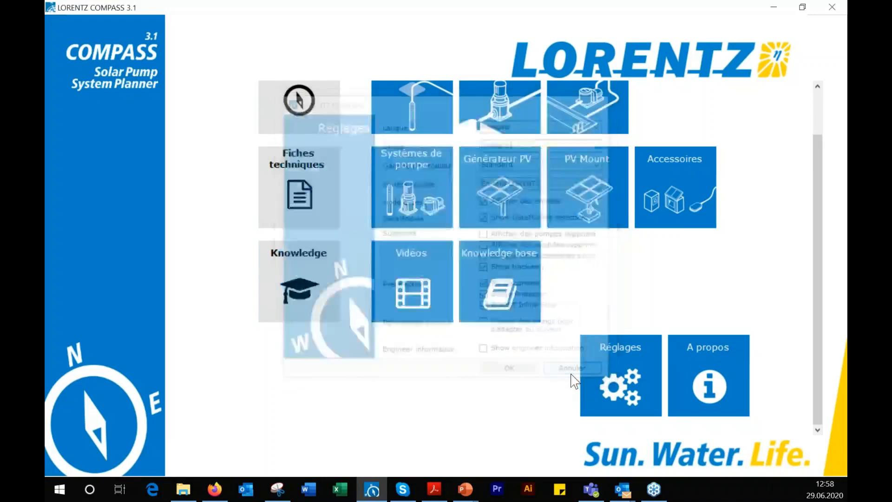
# Start a submersible pump sizing and set its location to Kinondoni, Tanzania
pyautogui.scroll(1, 557, 367)
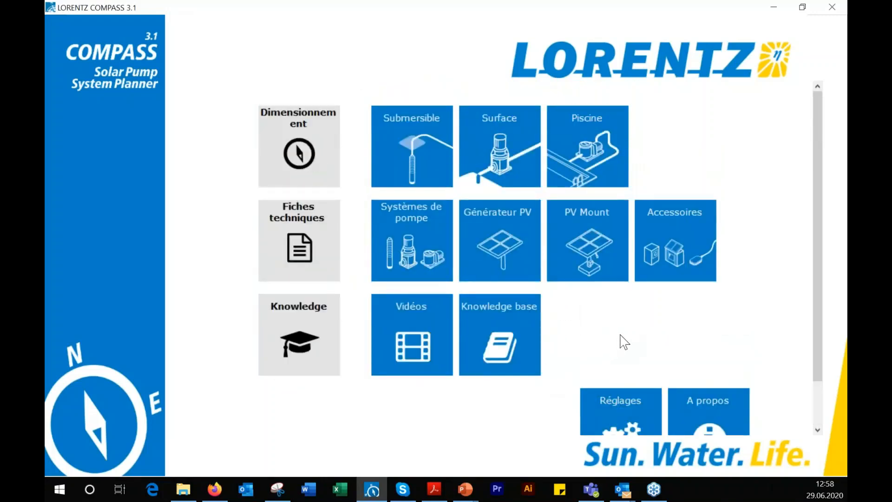
pyautogui.click(412, 161)
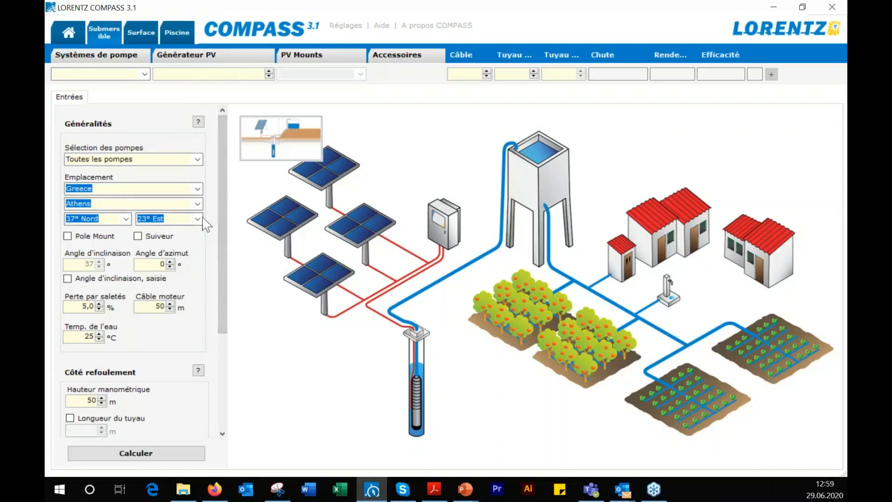
pyautogui.click(198, 188)
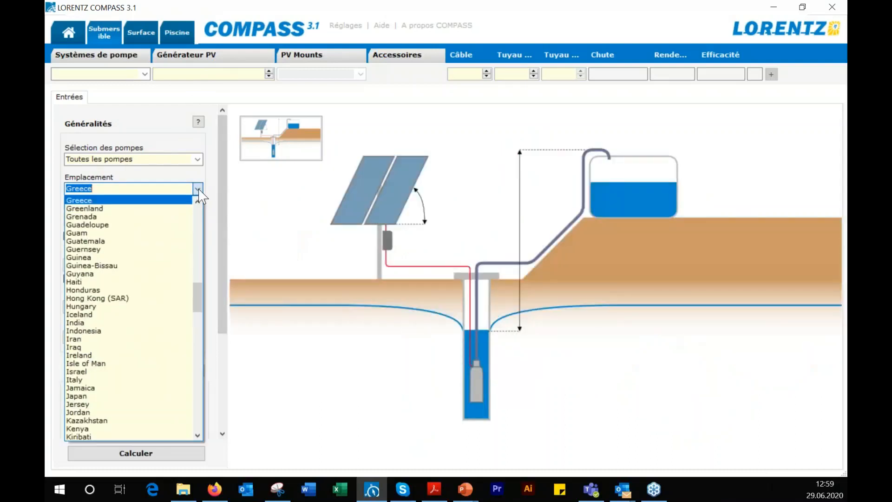
pyautogui.write('tanzania')
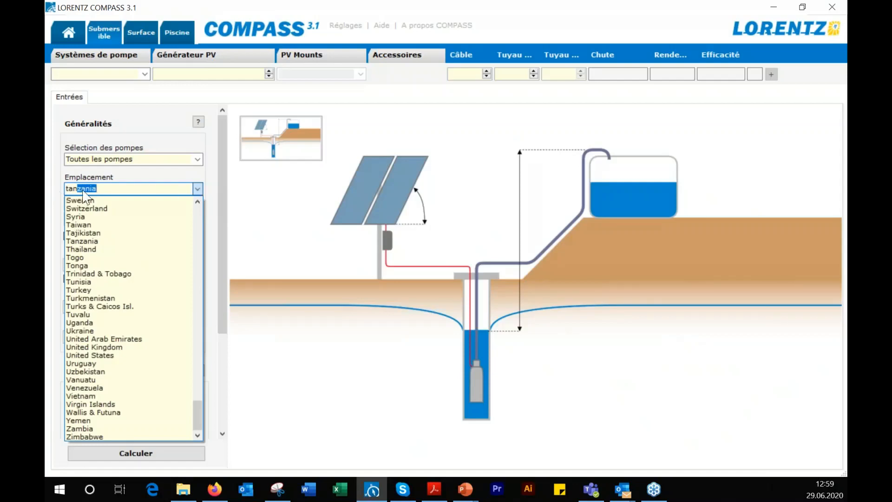
pyautogui.press('Return')
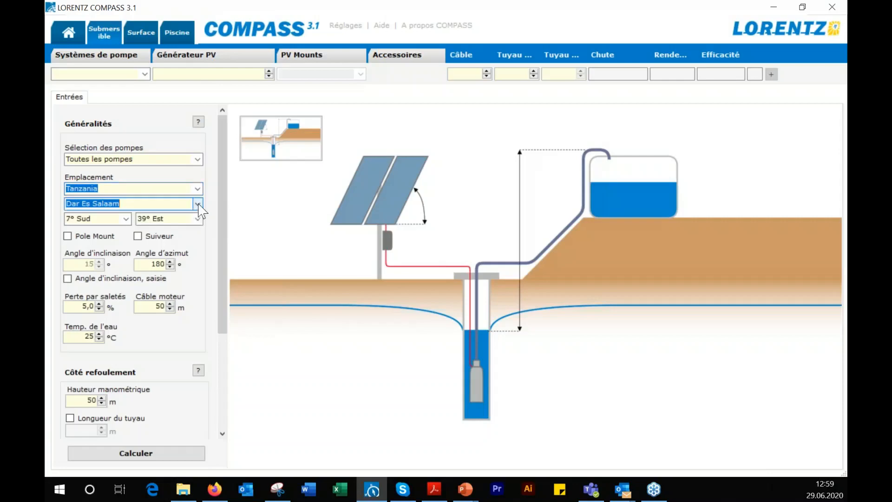
pyautogui.click(198, 204)
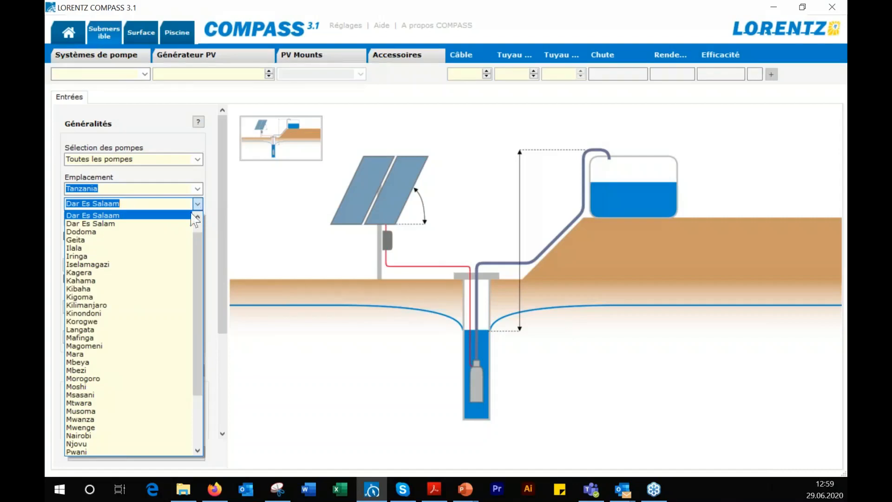
pyautogui.click(105, 314)
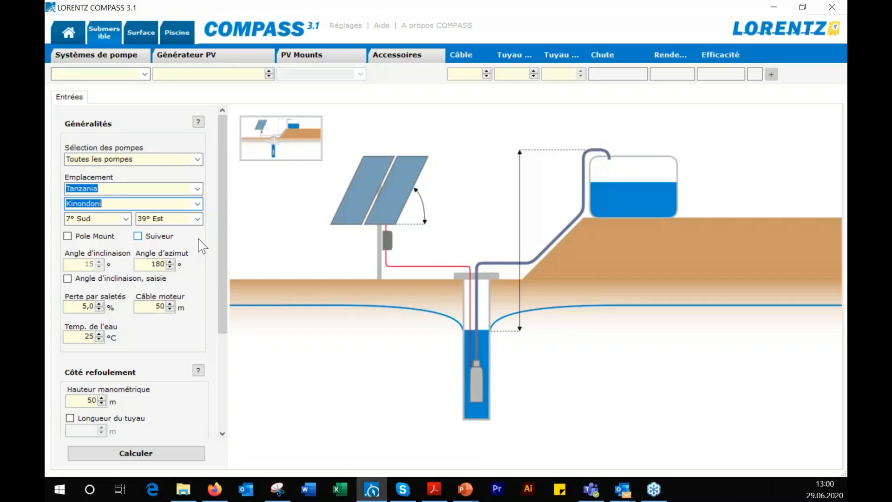
# Include the pipe length on the discharge side, set it to 200 m, and choose the "plastic, drawn/pressed, new" pipe type
pyautogui.scroll(-2, 202, 246)
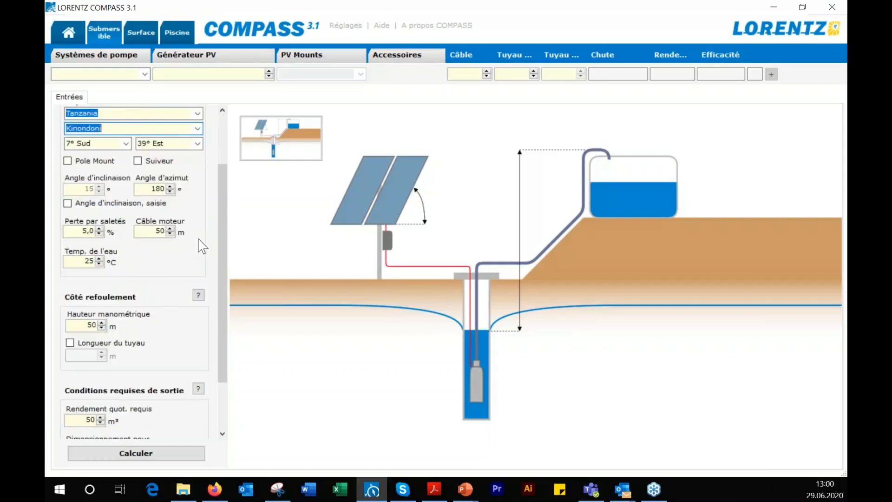
pyautogui.scroll(-2, 203, 246)
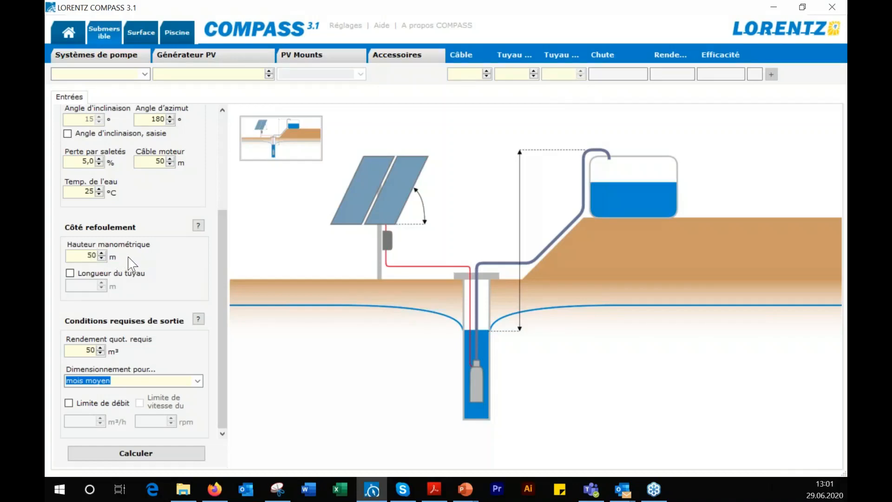
pyautogui.click(70, 274)
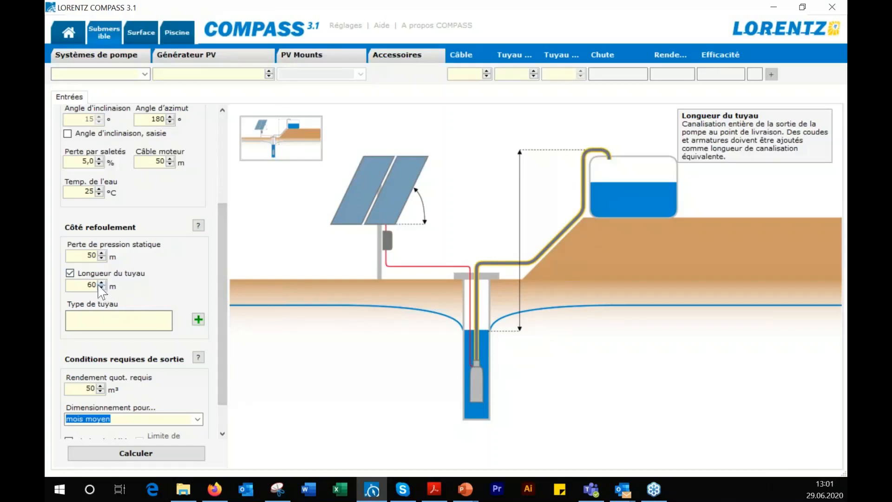
pyautogui.moveTo(87, 283); pyautogui.dragTo(105, 283)
pyautogui.write('200')
pyautogui.click(198, 320)
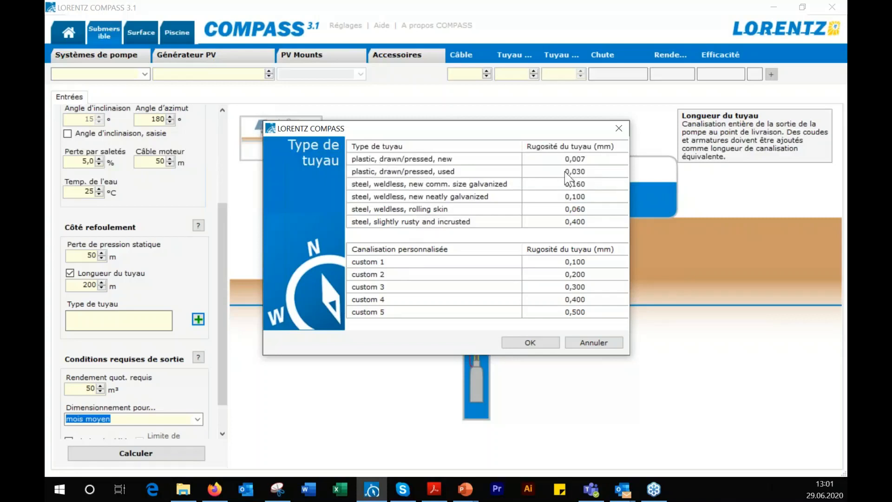
pyautogui.click(546, 160)
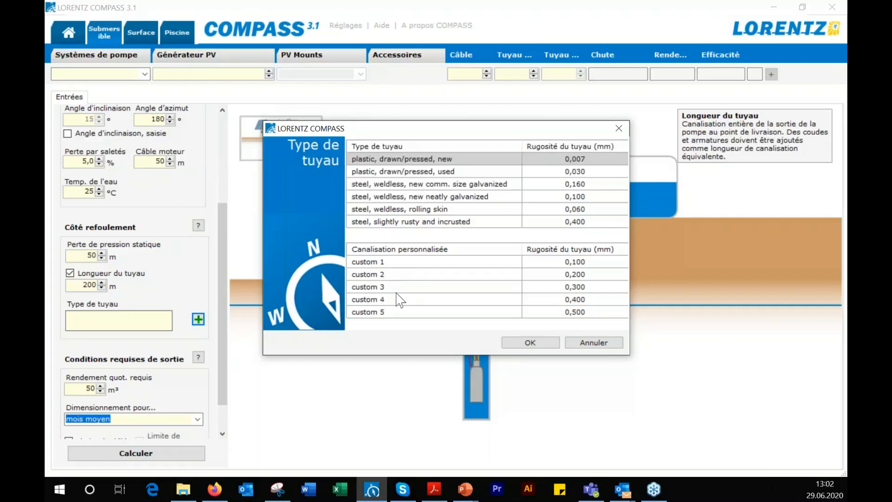
pyautogui.click(520, 344)
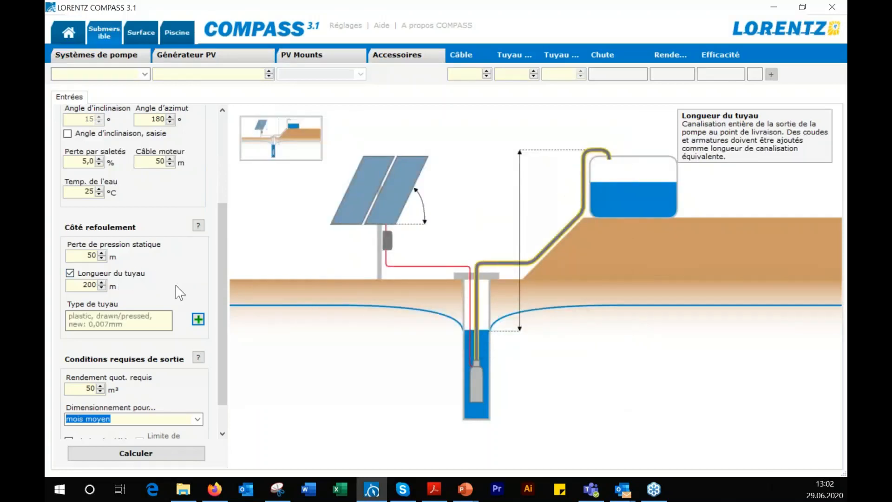
# Set the required daily output to 20 m³
pyautogui.scroll(-1, 175, 287)
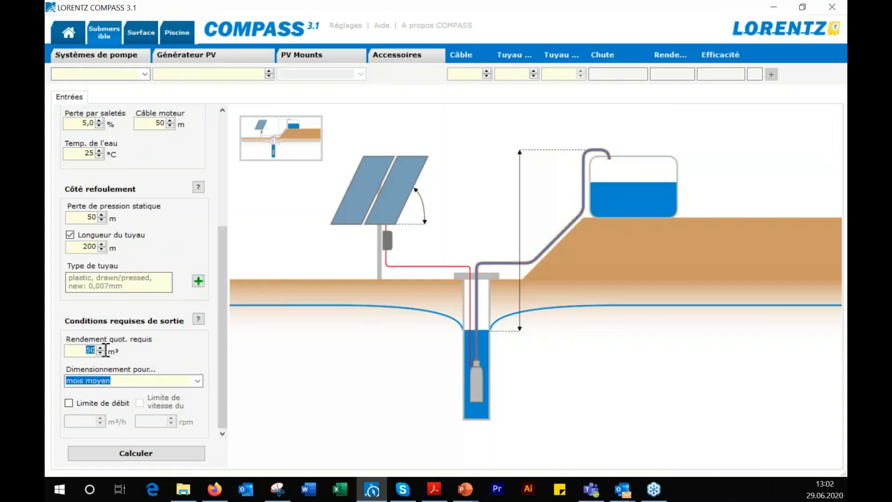
pyautogui.doubleClick(90, 350)
pyautogui.write('20')
# Set the motor cable length to 87 m and the water temperature to 15 °C
pyautogui.scroll(3, 184, 356)
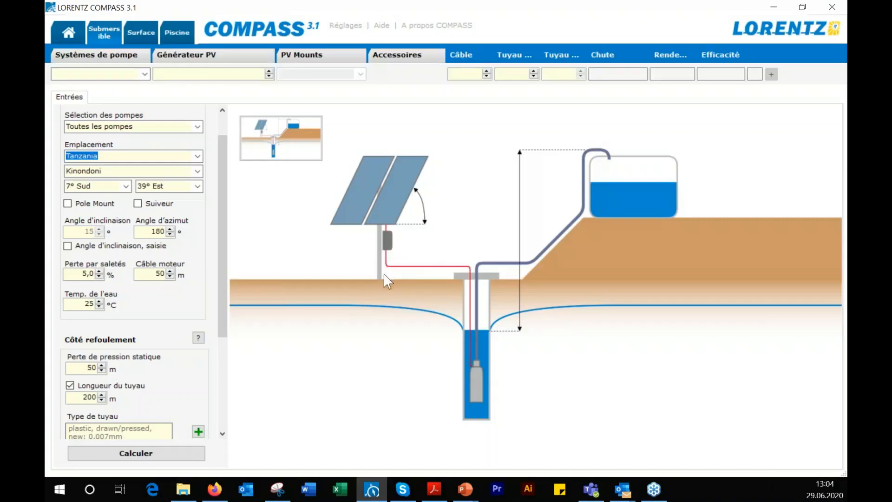
pyautogui.click(161, 273)
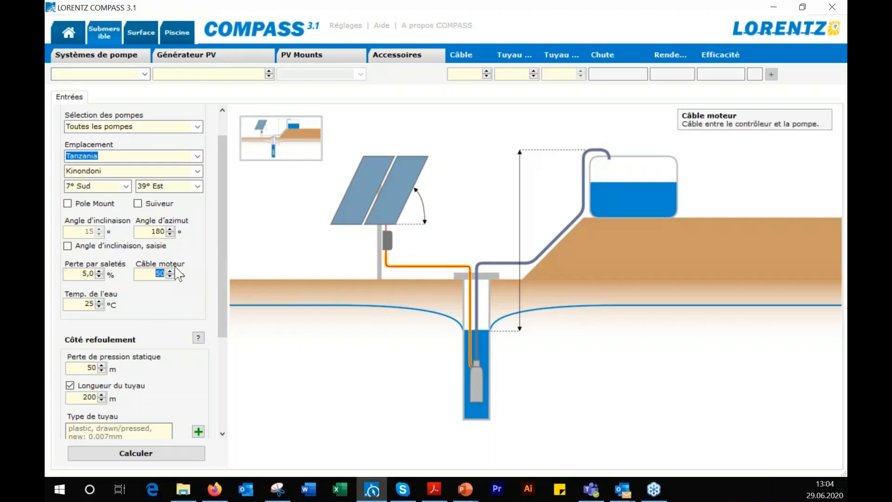
pyautogui.write('87')
pyautogui.doubleClick(88, 304)
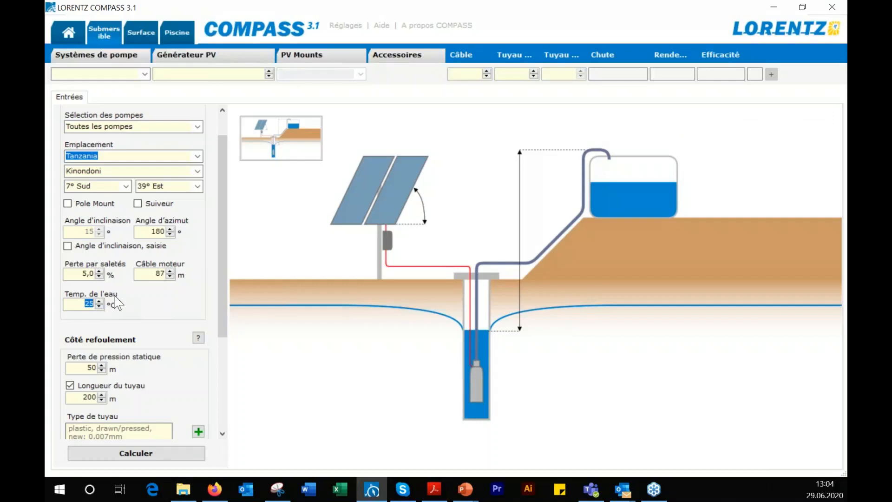
pyautogui.write('15')
# Check the sizing inputs and calculate the matching pump systems
pyautogui.scroll(1, 209, 295)
pyautogui.scroll(-2, 210, 292)
pyautogui.scroll(-2, 214, 292)
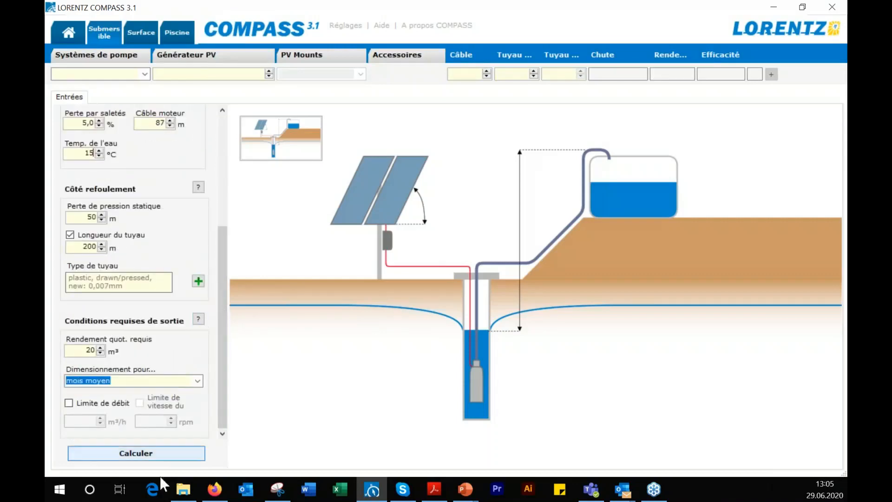
pyautogui.click(150, 455)
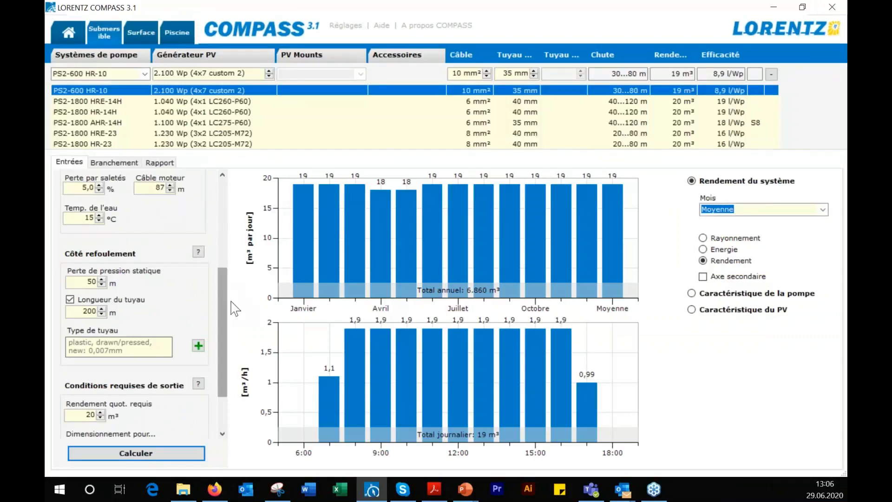
# Compare the PS2-600 HR-10 with the PS2-1800 HRE-14H and keep the PS2-1800 HRE-14H system selected
pyautogui.scroll(6, 226, 307)
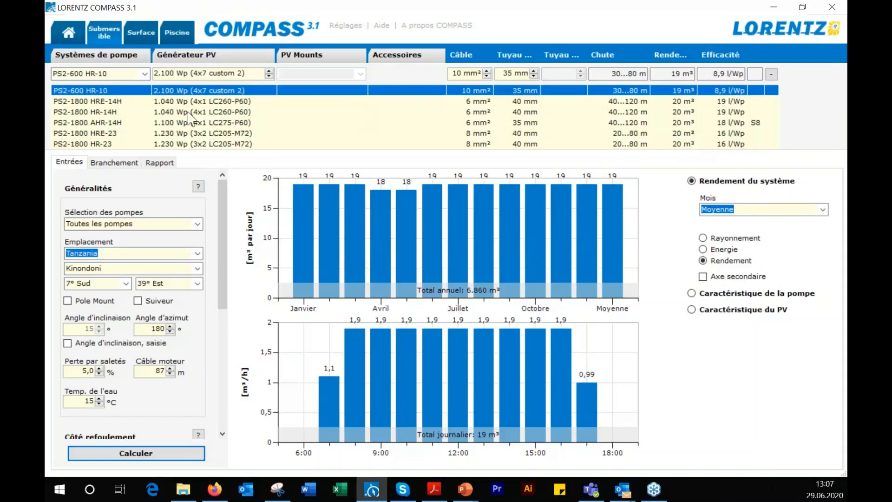
pyautogui.click(85, 103)
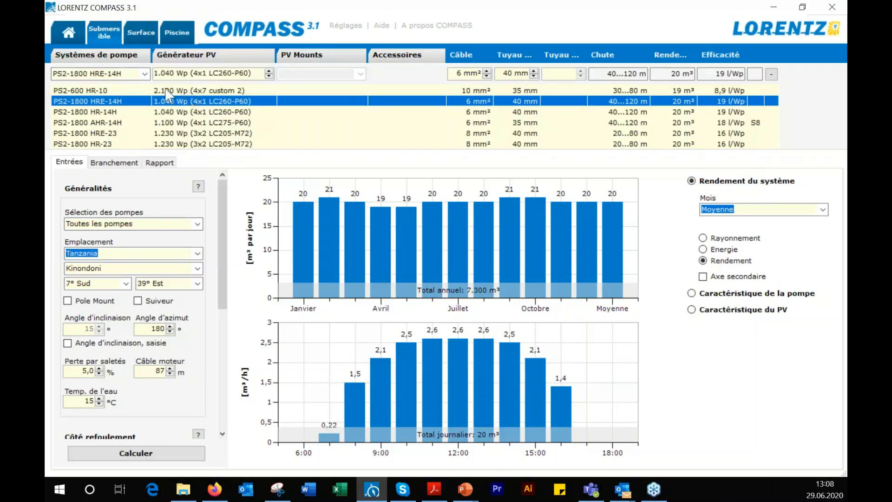
pyautogui.click(79, 93)
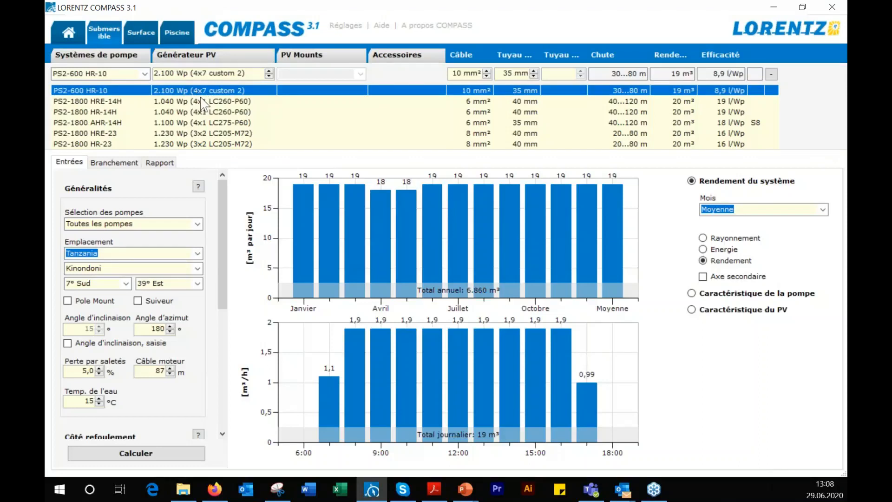
pyautogui.click(168, 103)
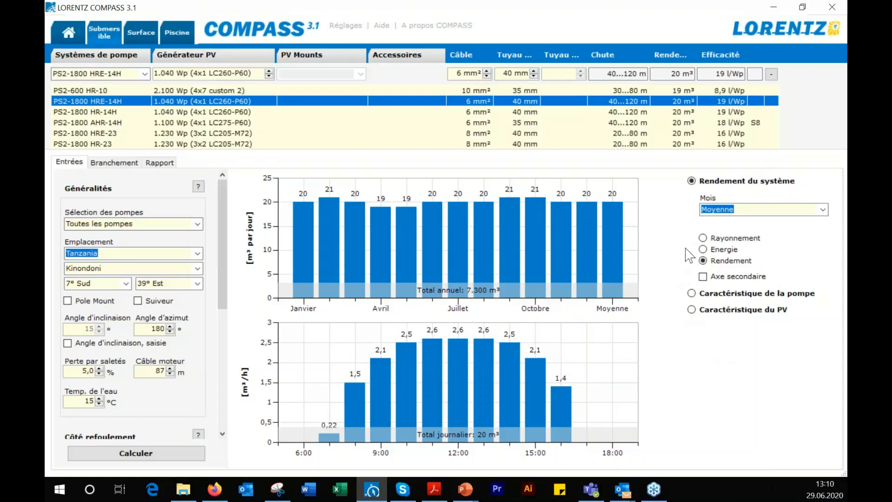
# Show rainfall on a secondary axis of the output chart and display the hourly output for May
pyautogui.click(704, 276)
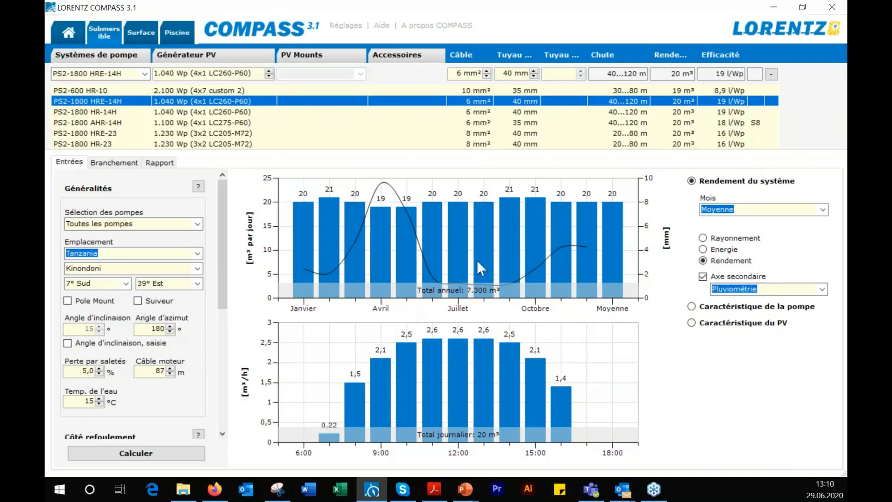
pyautogui.click(823, 210)
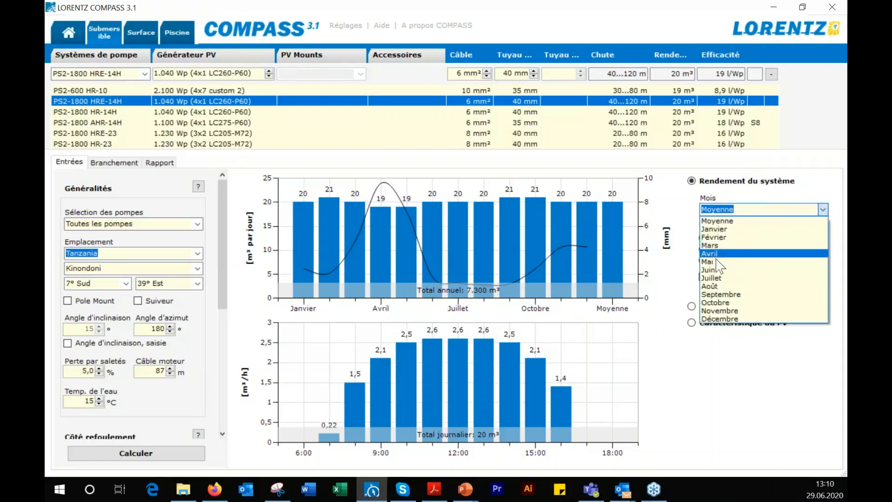
pyautogui.click(715, 261)
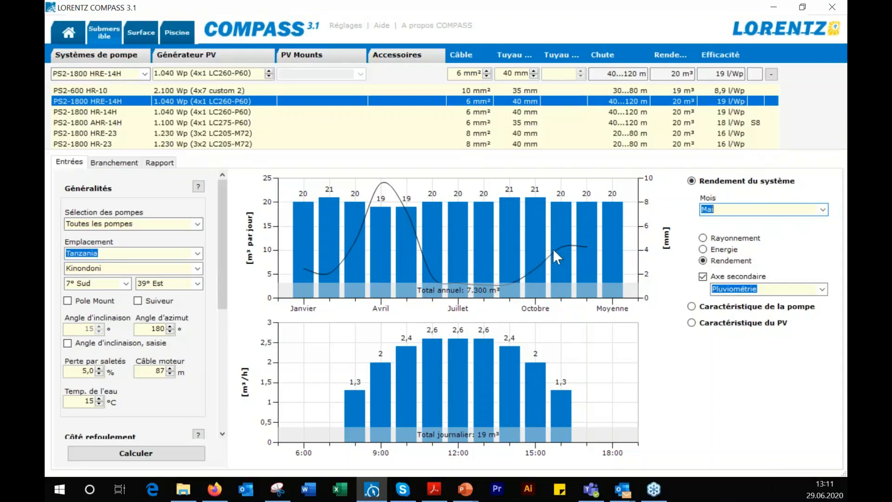
# View the irradiation chart, remove the secondary axis, and switch the system chart to energy
pyautogui.click(703, 237)
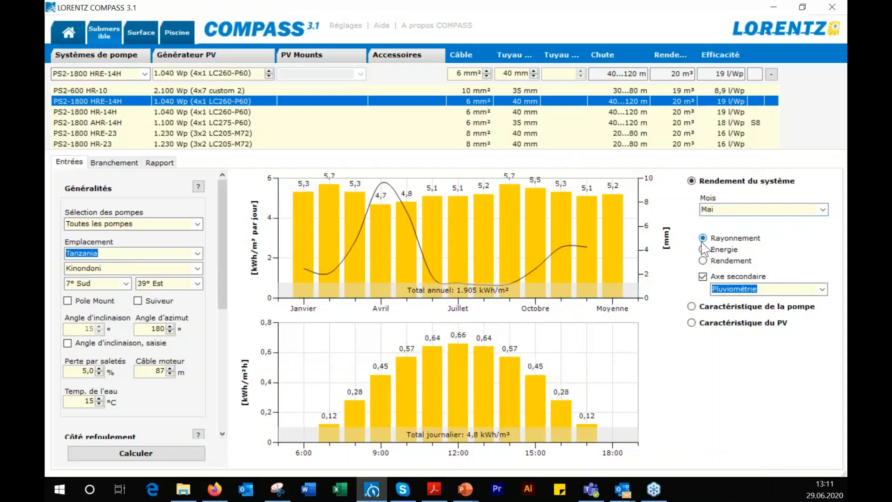
pyautogui.click(703, 277)
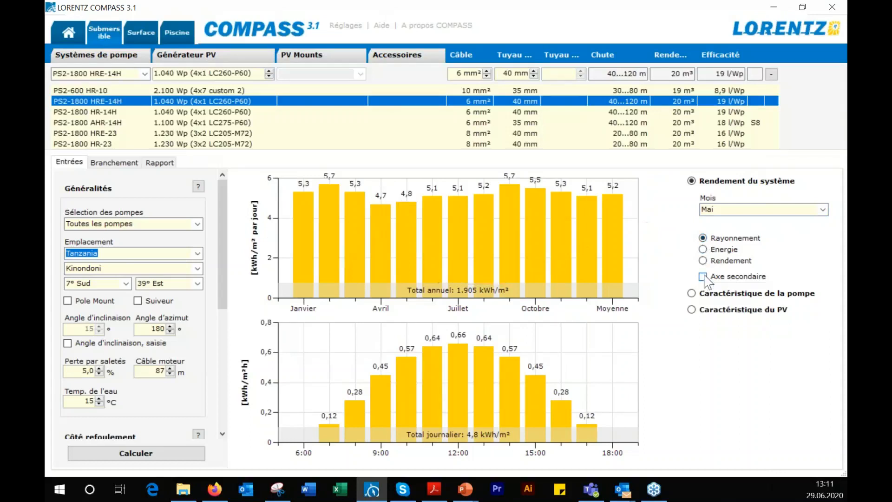
pyautogui.click(704, 250)
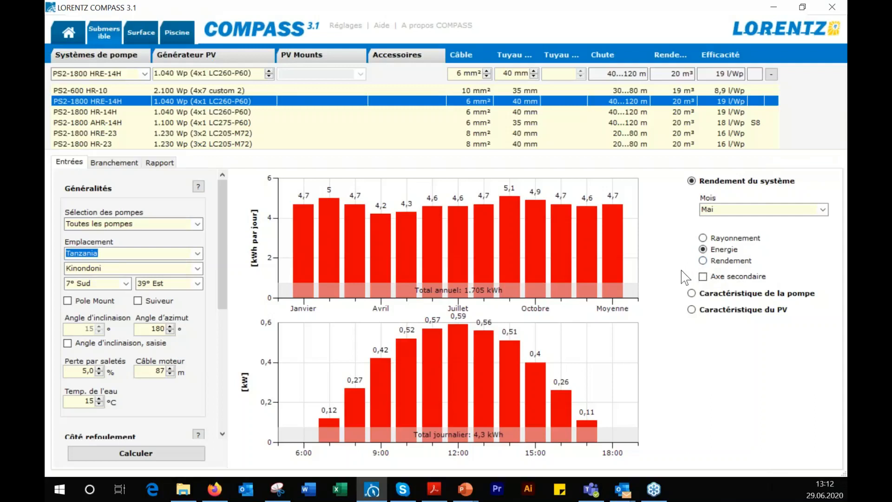
# Show the pump characteristic curve and set its irradiation to 600 W/m² and ambient temperature to 35 °C
pyautogui.click(693, 294)
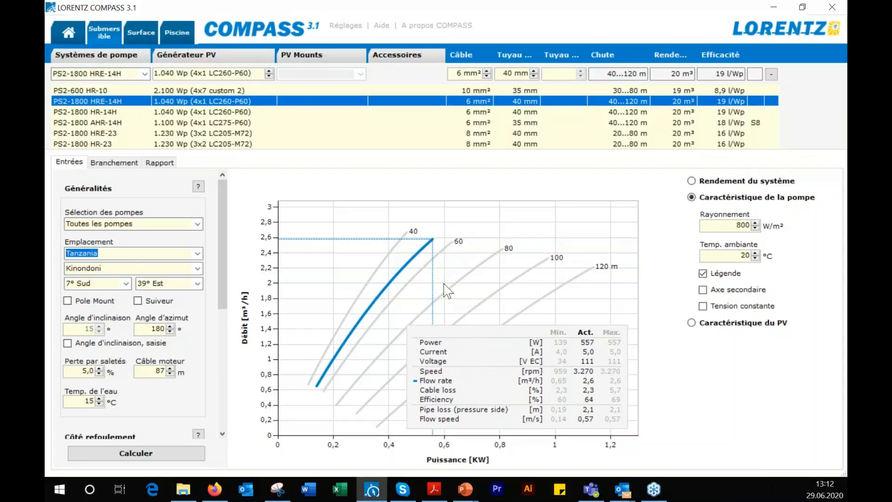
pyautogui.click(756, 223)
pyautogui.write('1000')
pyautogui.doubleClick(746, 255)
pyautogui.write('35')
pyautogui.doubleClick(753, 224)
pyautogui.write('6')
pyautogui.press('Return')
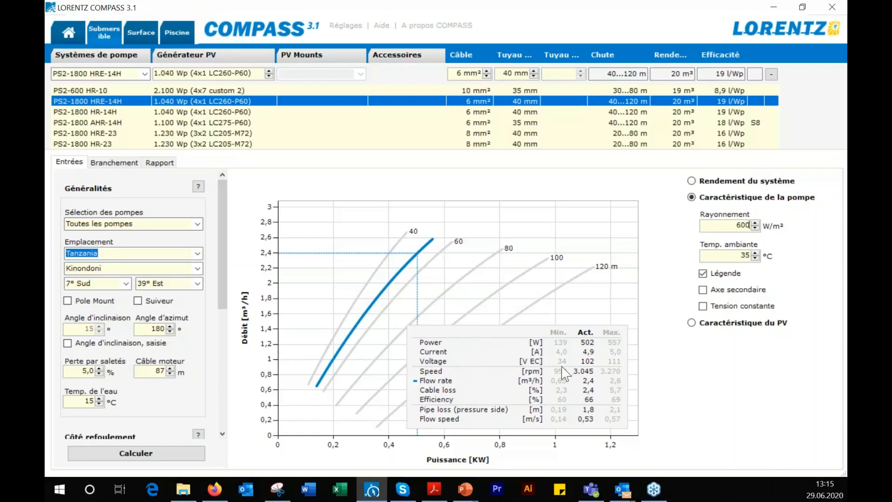
# Display the PV generator's characteristic curve
pyautogui.click(691, 324)
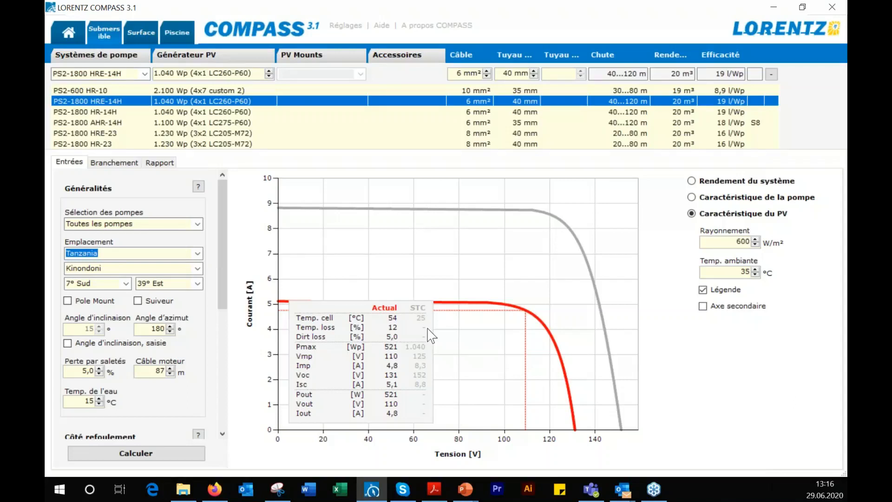
# Set the irradiation of the PV generator characteristic curve to 1000 W/m²
pyautogui.doubleClick(744, 241)
pyautogui.write('1000')
pyautogui.click(757, 240)
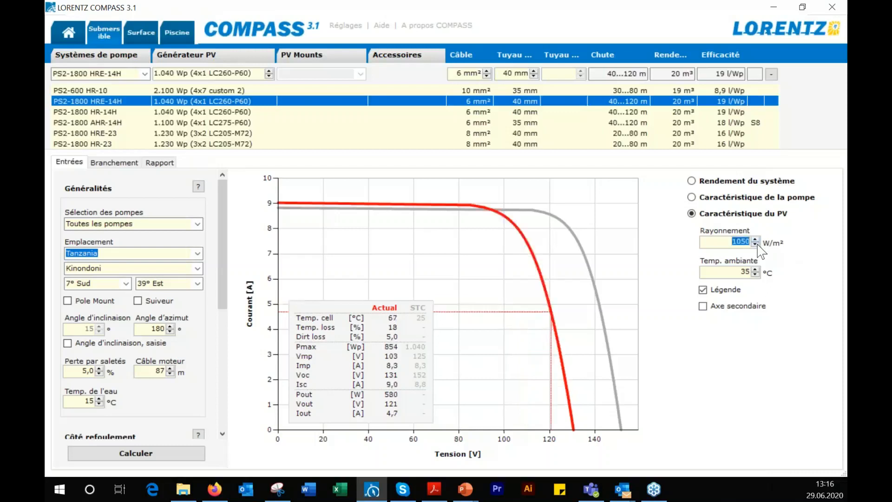
pyautogui.click(757, 244)
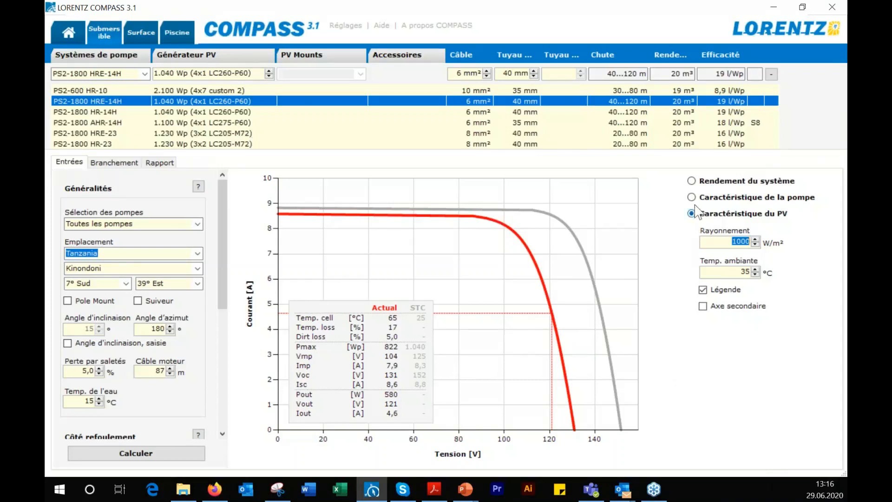
# Switch the system performance charts to water output and view the wiring diagram of the PS2-1800 HRE-14H system
pyautogui.click(692, 181)
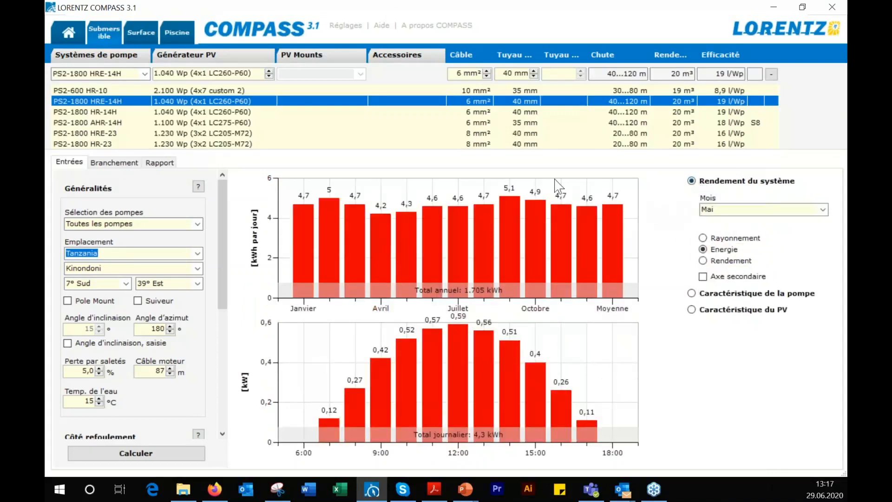
pyautogui.click(703, 260)
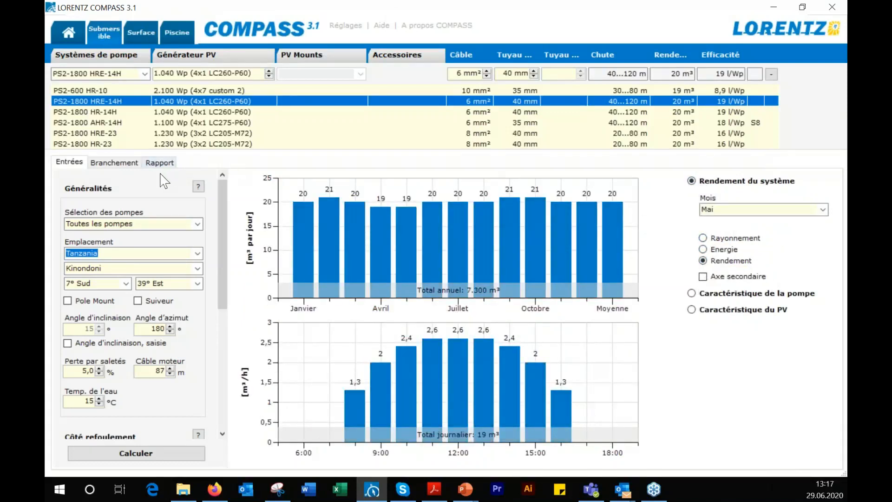
pyautogui.click(122, 162)
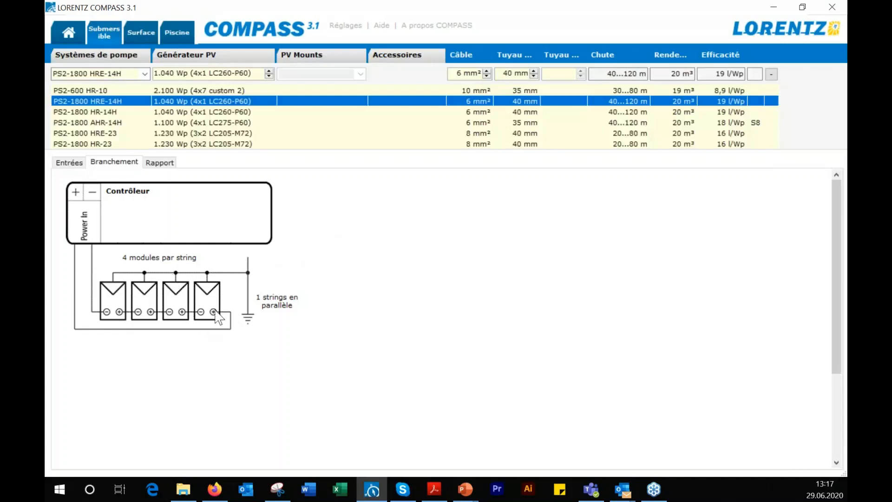
# Select the PS2-600 HR-10 system and view its wiring diagram and water output charts
pyautogui.click(173, 92)
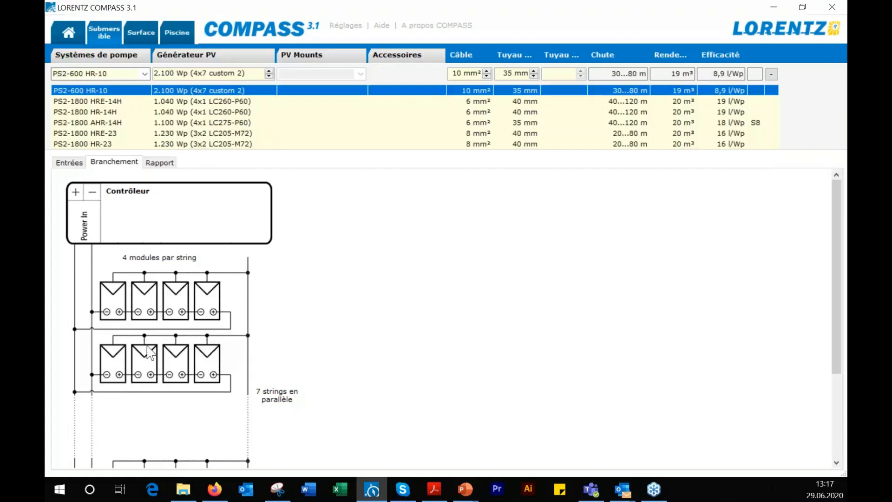
pyautogui.scroll(-2, 246, 335)
pyautogui.scroll(2, 245, 334)
pyautogui.click(77, 163)
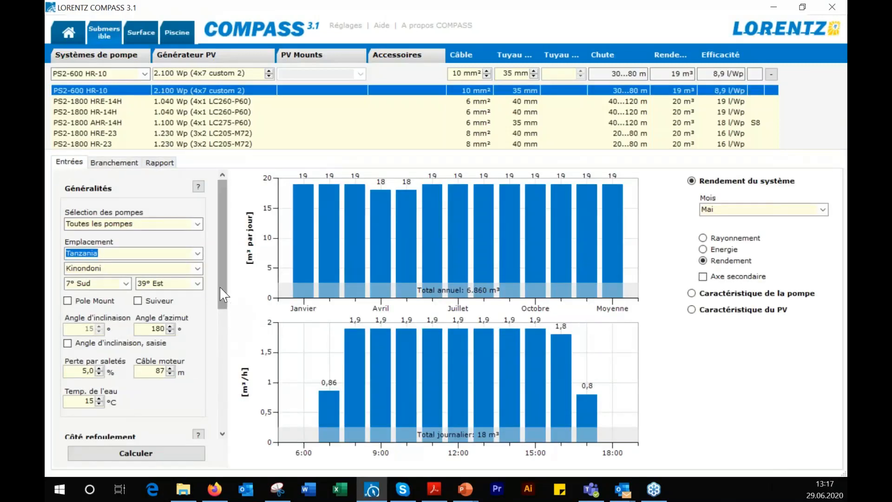
# Open the project report and look over its project name, client and remark fields
pyautogui.click(160, 164)
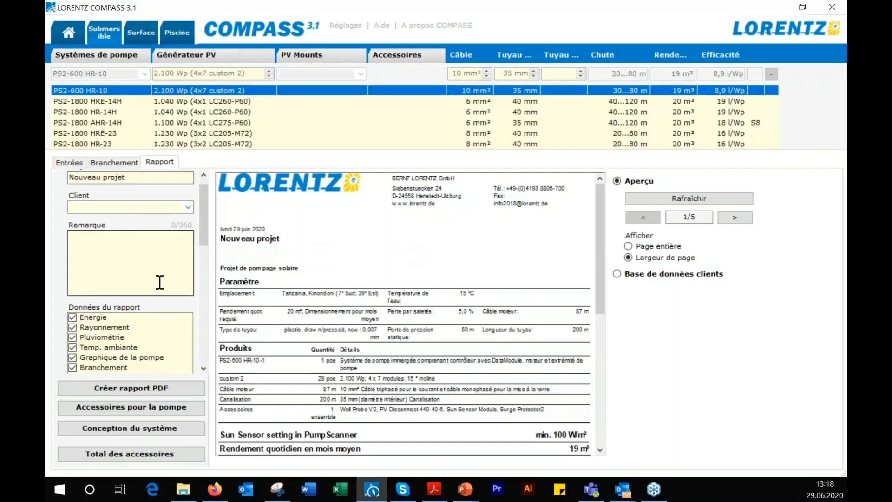
pyautogui.click(104, 178)
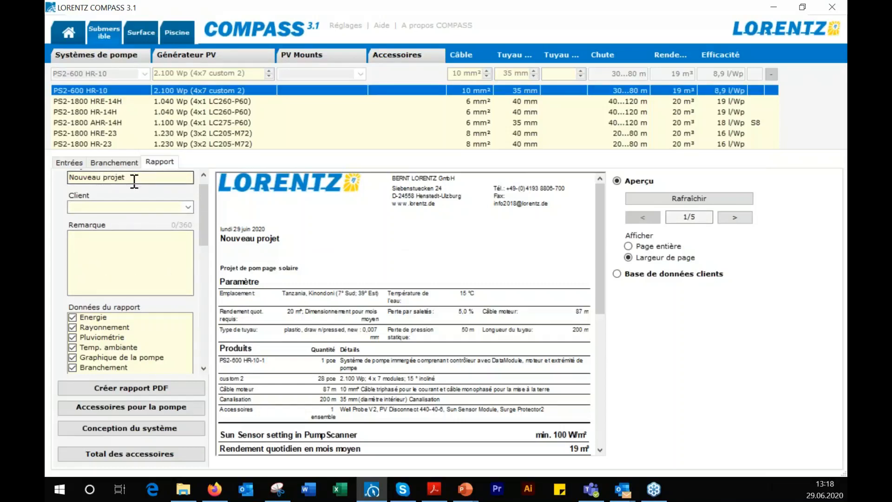
pyautogui.click(134, 207)
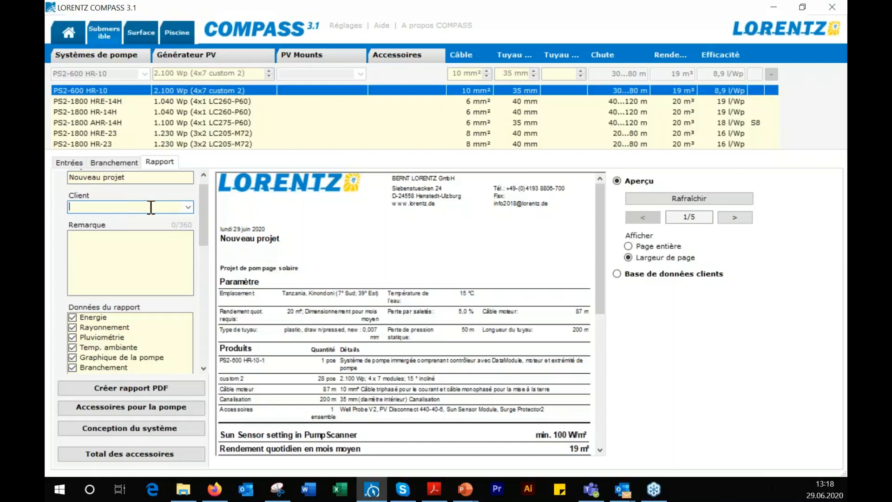
pyautogui.click(188, 209)
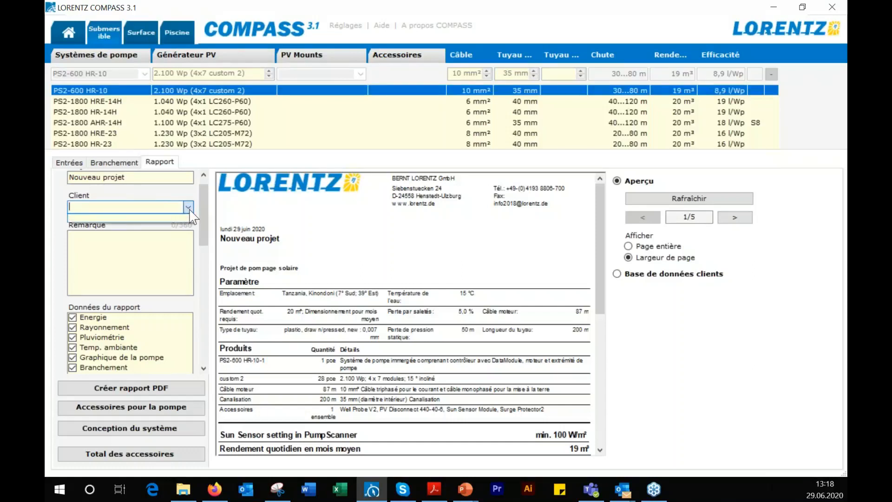
pyautogui.click(166, 205)
pyautogui.click(104, 255)
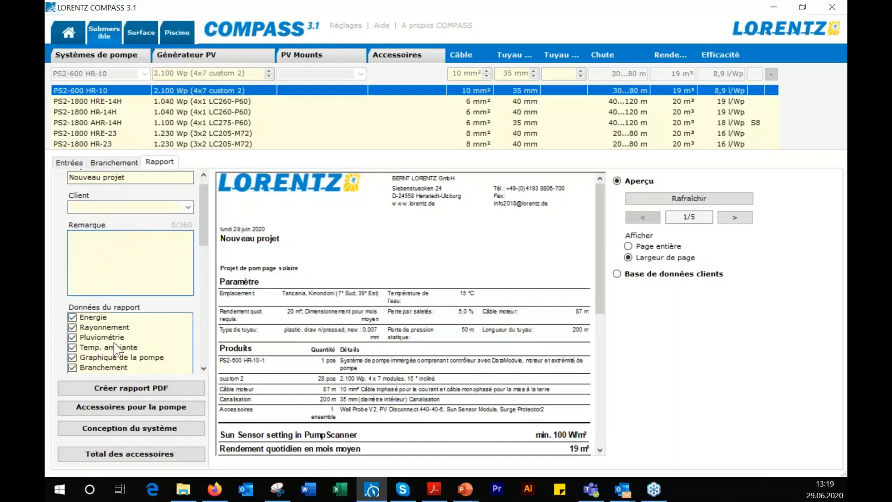
# Include the pump and module technical data sheets in the report data
pyautogui.scroll(-3, 203, 267)
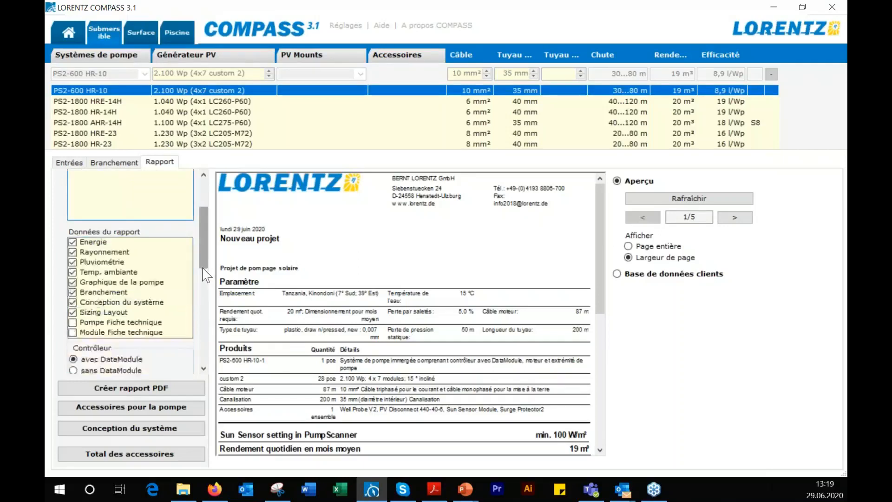
pyautogui.click(72, 323)
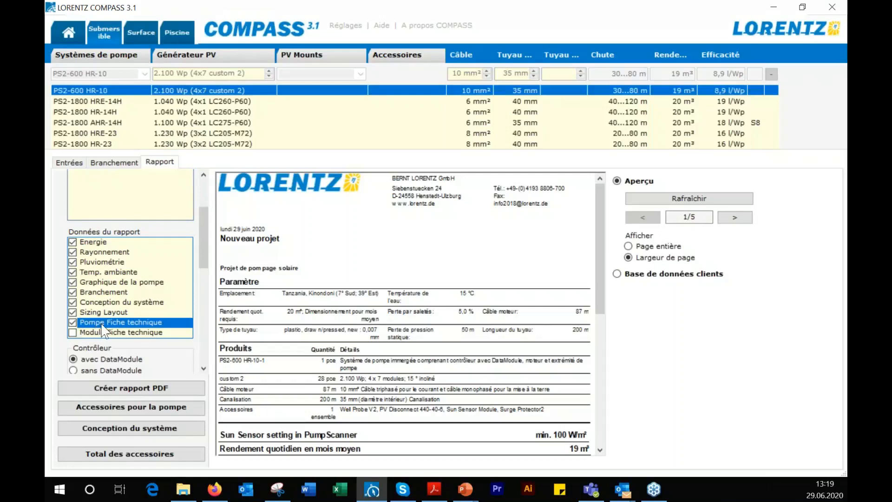
pyautogui.click(72, 333)
pyautogui.click(73, 332)
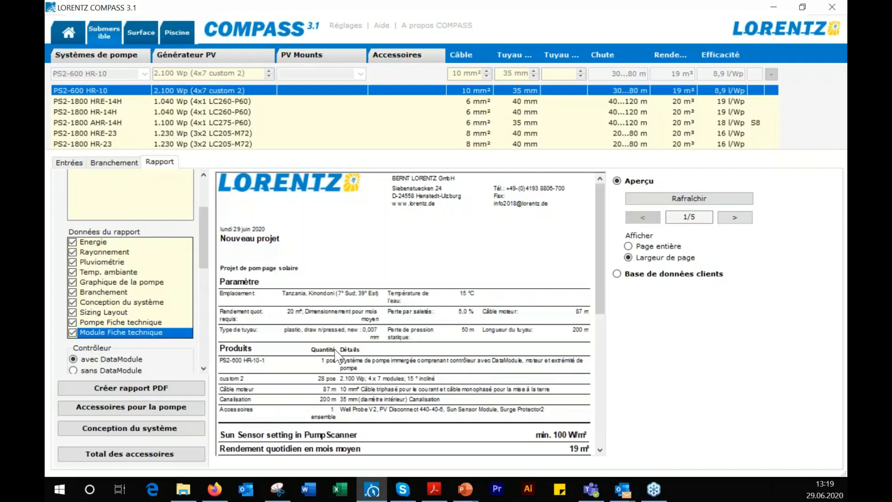
# Examine the report preview from the parameters and output charts through the system characteristic to the wiring diagram
pyautogui.scroll(-1, 343, 334)
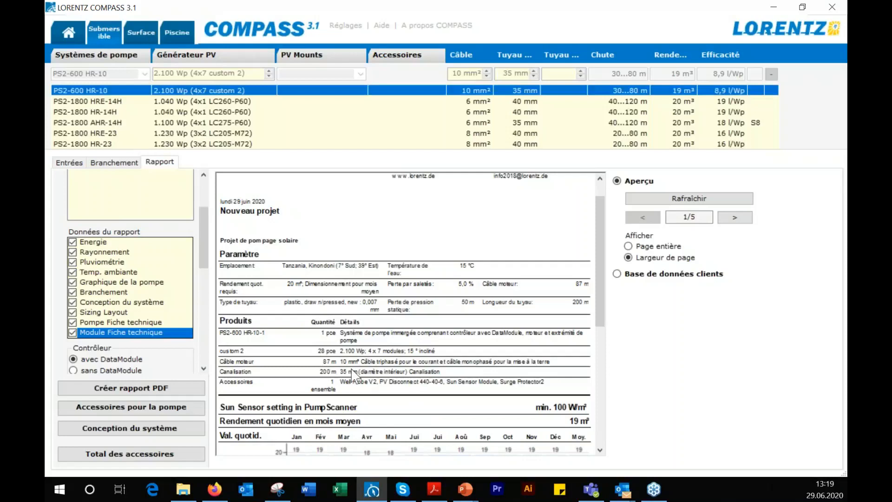
pyautogui.scroll(-5, 361, 374)
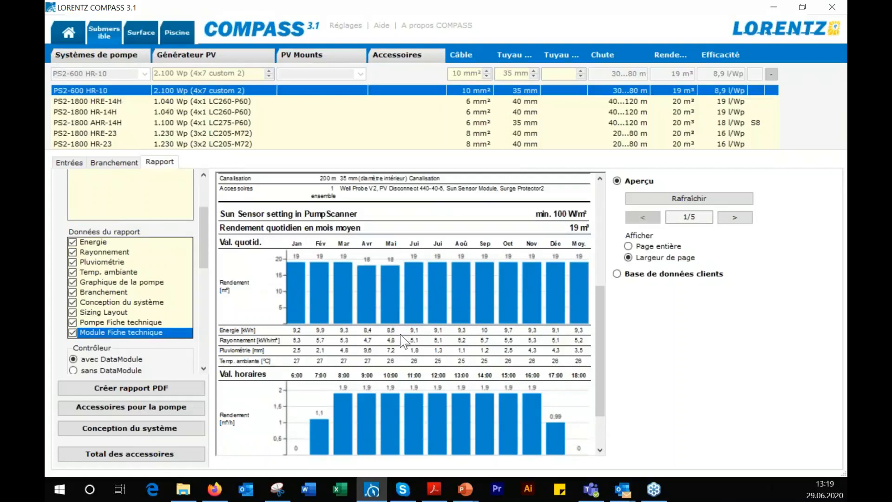
pyautogui.scroll(-1, 403, 341)
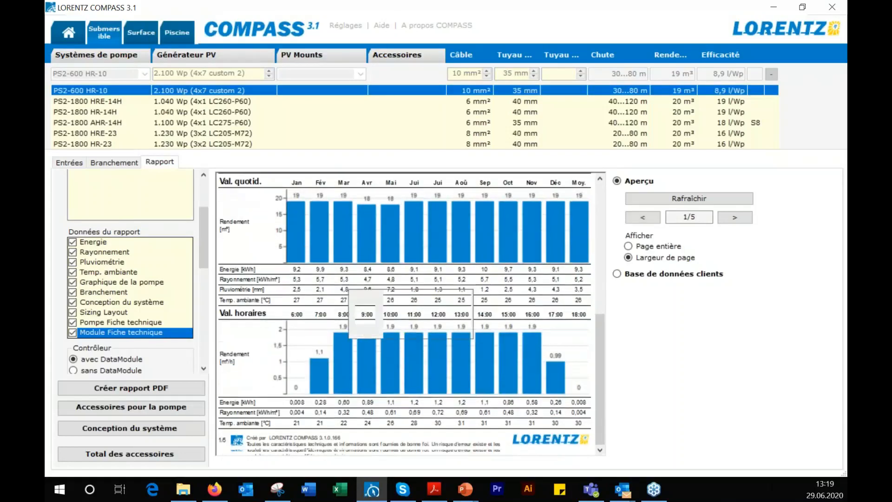
pyautogui.scroll(-1, 403, 342)
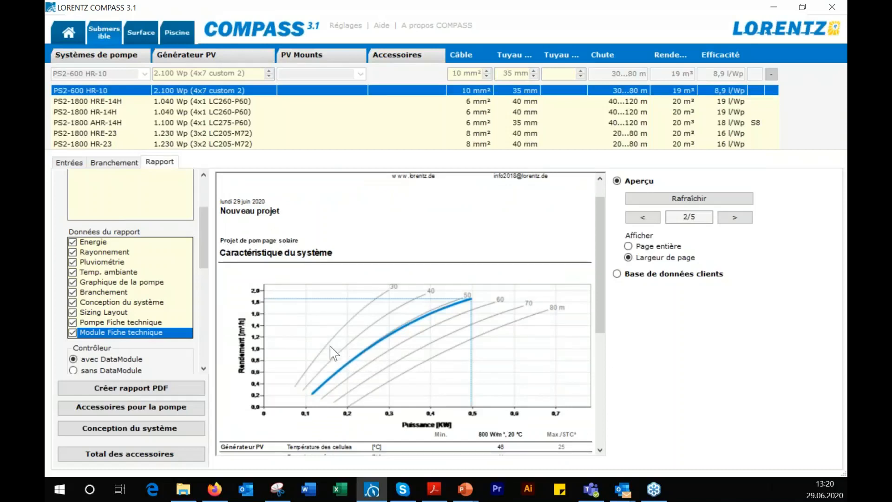
pyautogui.scroll(-6, 386, 328)
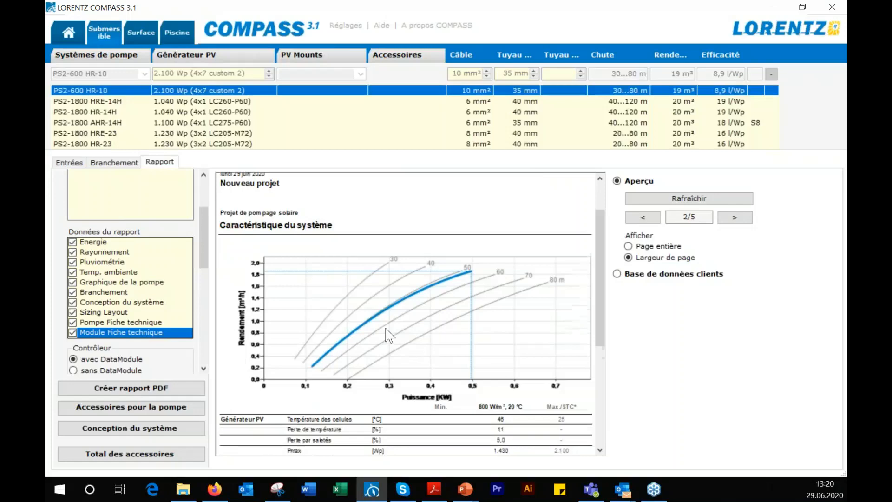
pyautogui.scroll(-2, 389, 334)
pyautogui.scroll(-3, 388, 333)
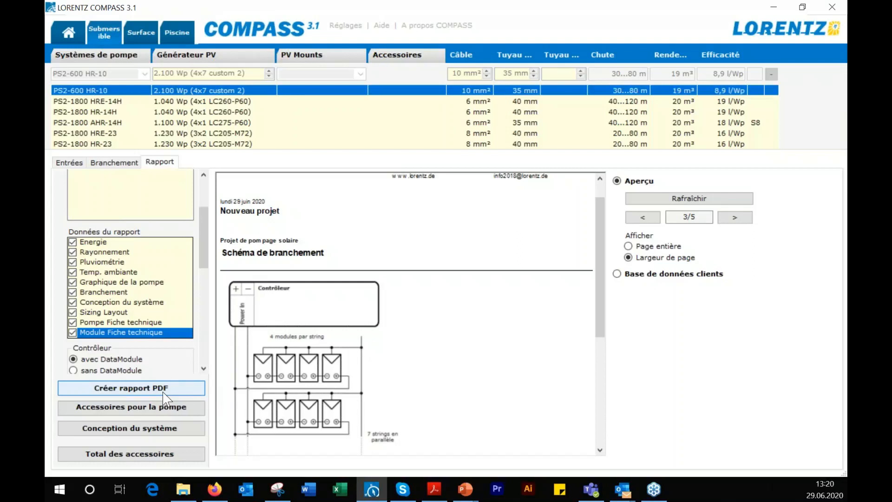
# Create the PDF report and maximize it in Adobe Acrobat Reader
pyautogui.click(142, 392)
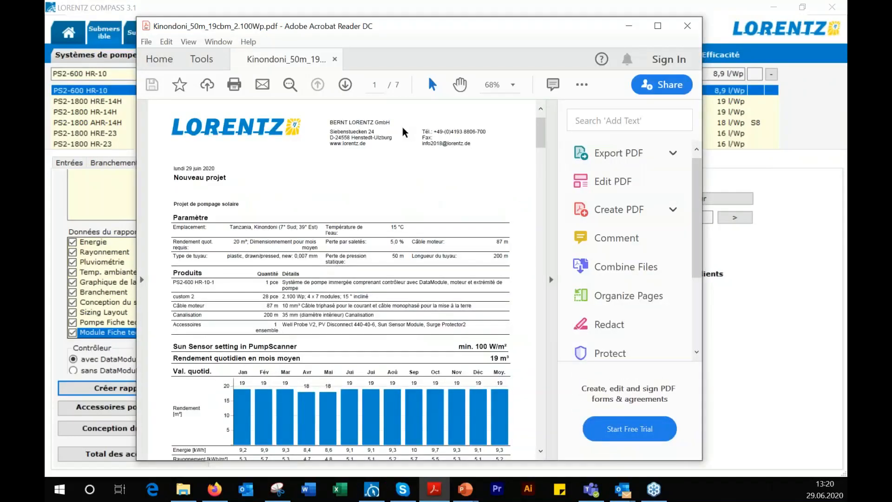
pyautogui.moveTo(547, 30); pyautogui.dragTo(569, 0)
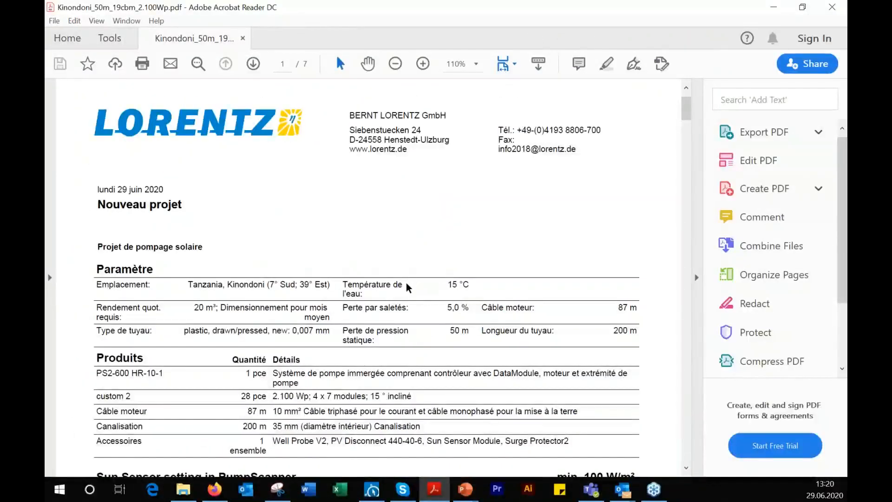
# Examine the PDF report's output charts, wiring diagram, system layout, component legend and sizing layout, and return to COMPASS
pyautogui.scroll(-1, 406, 282)
pyautogui.scroll(-10, 367, 279)
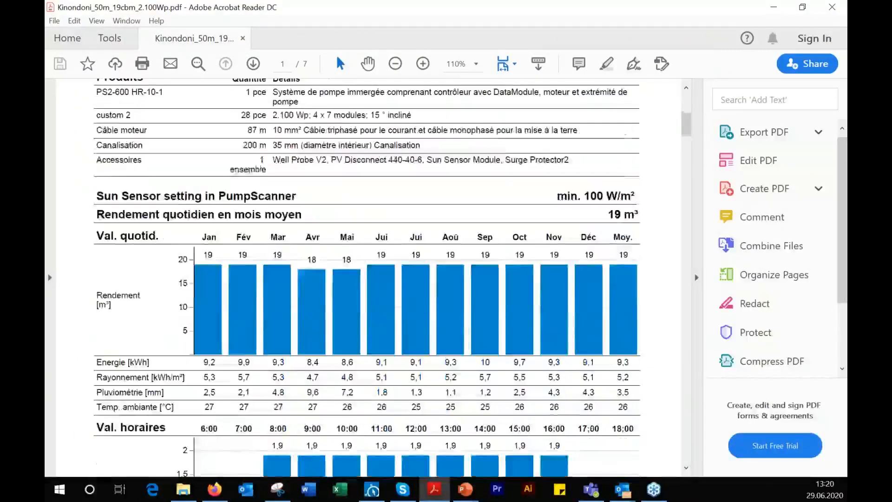
pyautogui.scroll(-12, 404, 288)
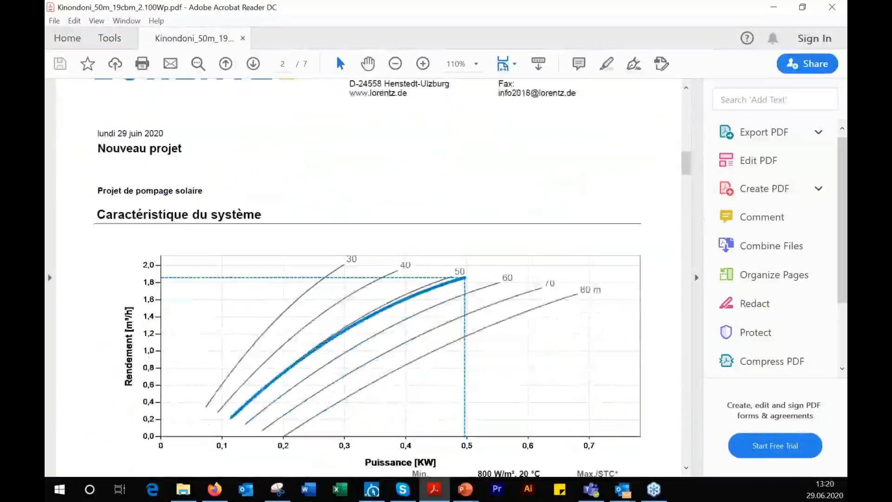
pyautogui.scroll(-12, 403, 279)
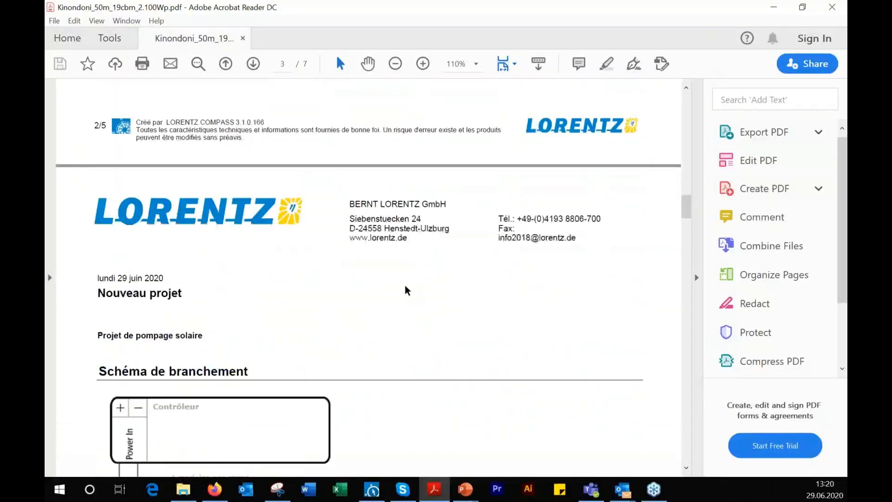
pyautogui.scroll(-10, 403, 279)
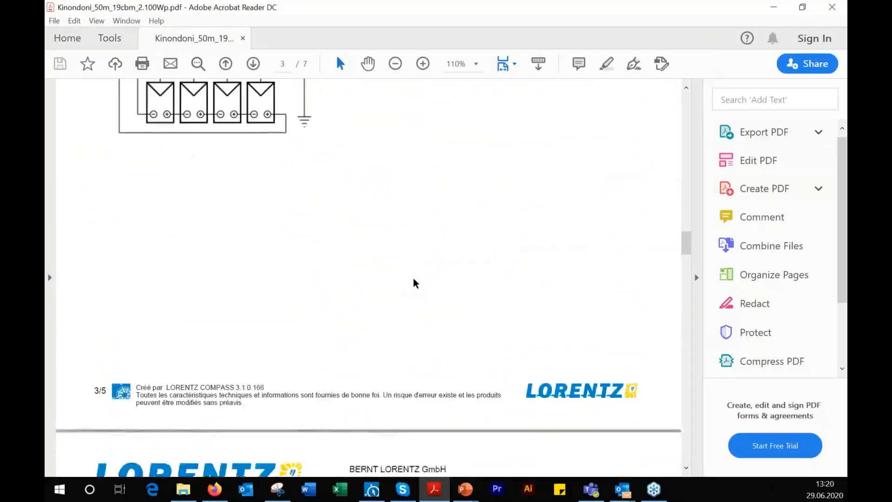
pyautogui.scroll(-8, 416, 281)
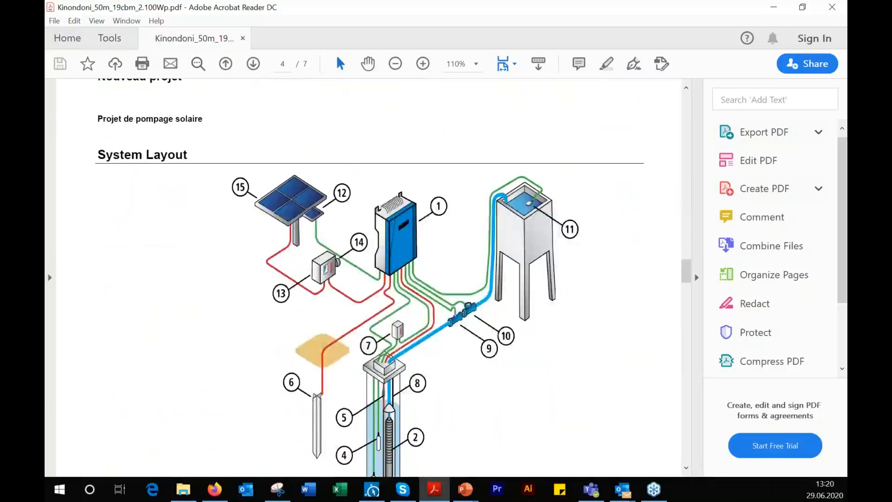
pyautogui.scroll(-1, 369, 277)
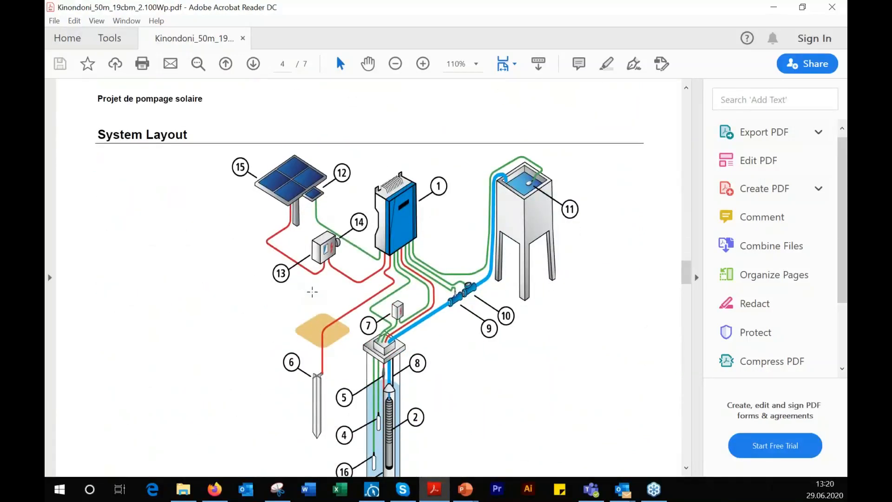
pyautogui.scroll(-2, 583, 358)
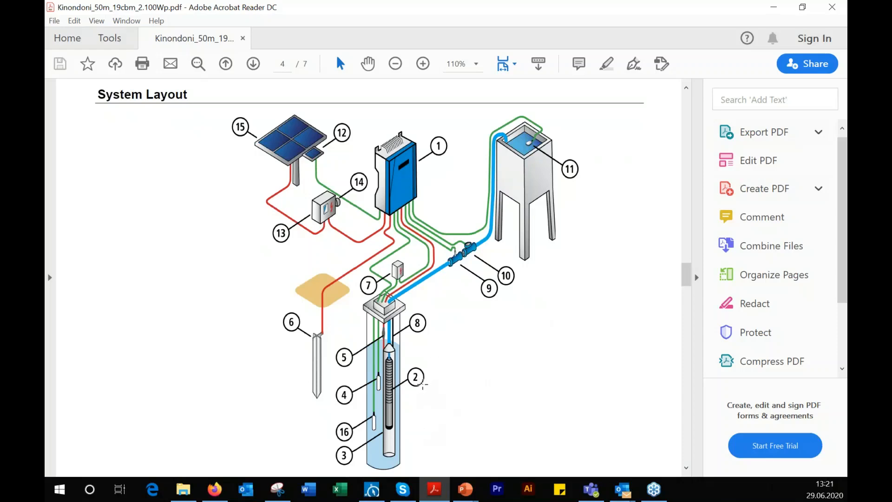
pyautogui.scroll(-1, 459, 331)
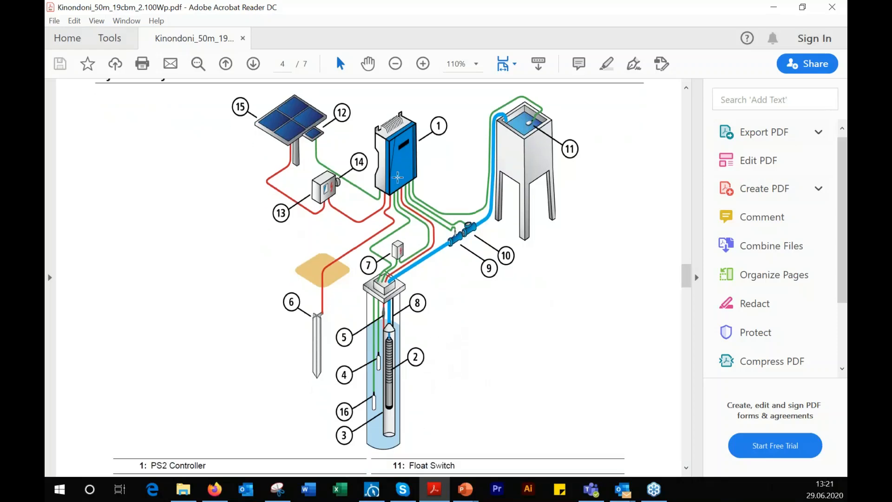
pyautogui.scroll(-12, 470, 319)
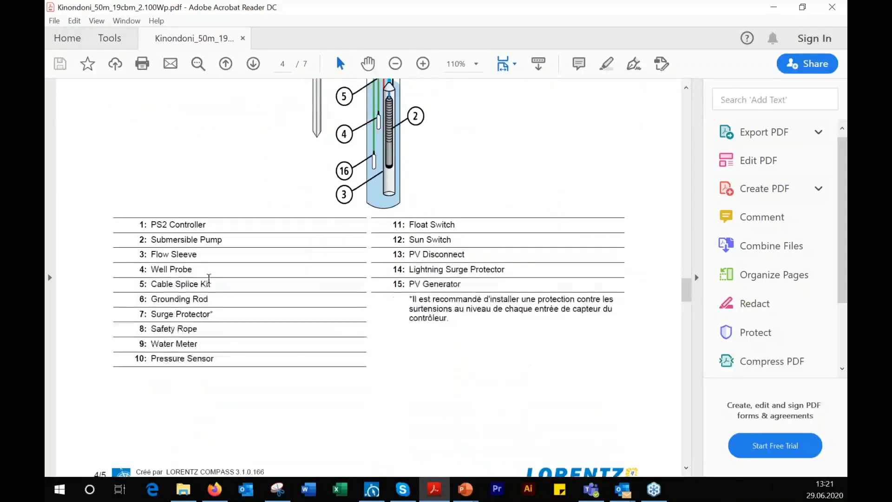
pyautogui.scroll(-20, 467, 385)
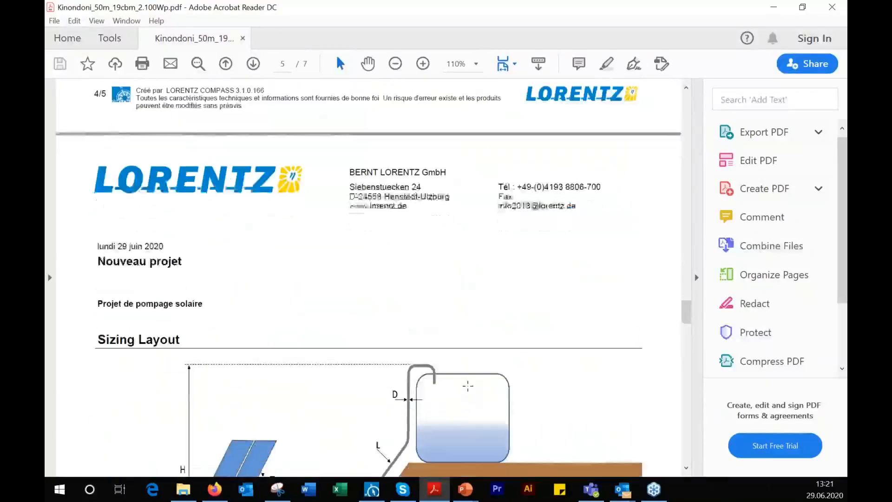
pyautogui.scroll(16, 467, 384)
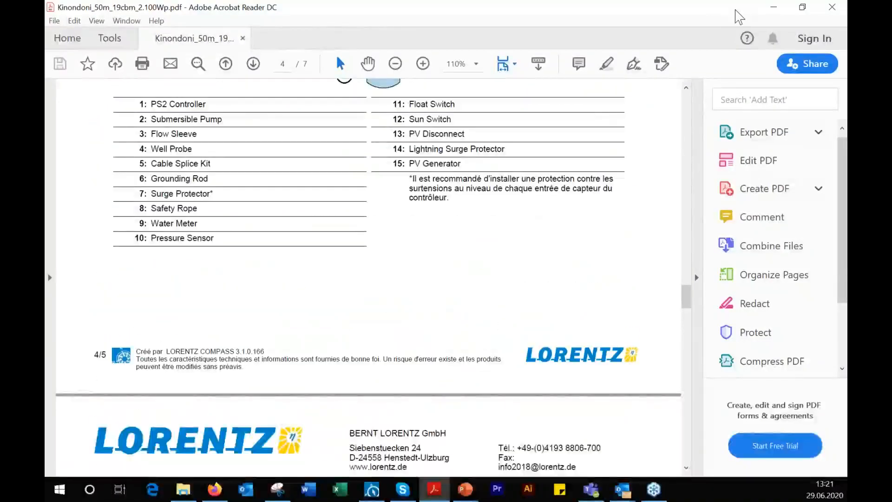
pyautogui.click(777, 9)
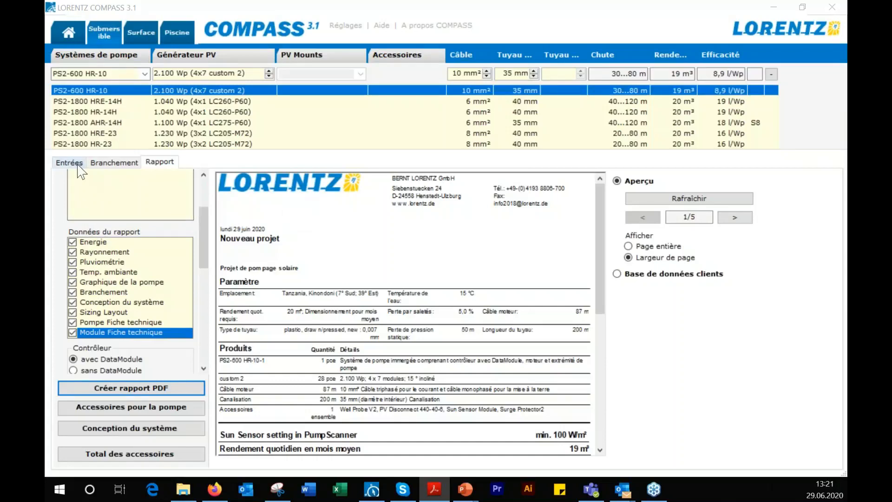
# Switch the company header in the program settings to Personnalisé and set the company name to Thiery
pyautogui.click(71, 26)
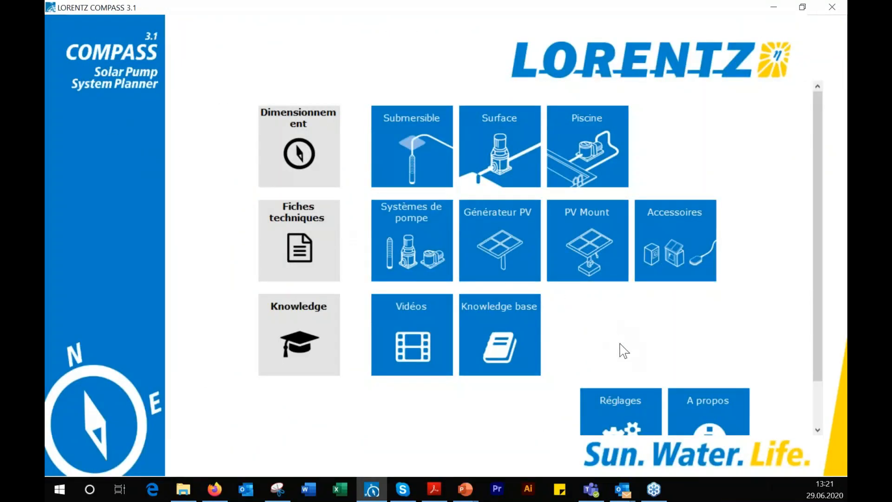
pyautogui.click(634, 430)
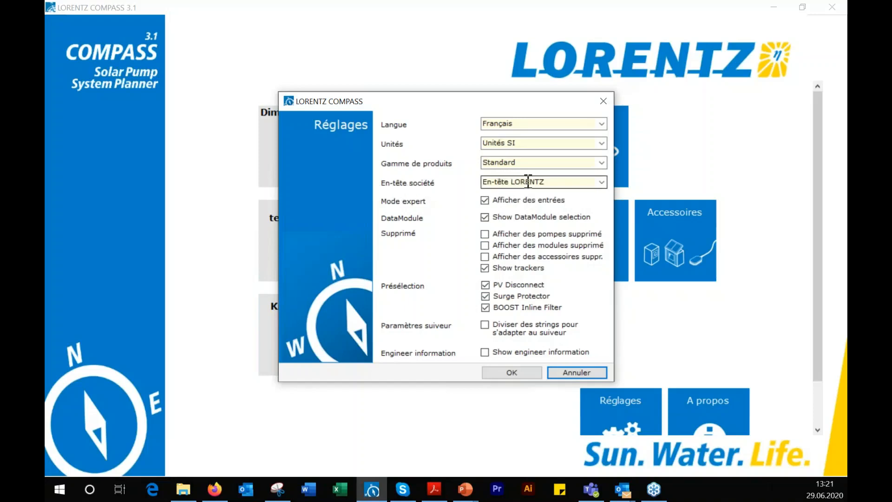
pyautogui.click(602, 183)
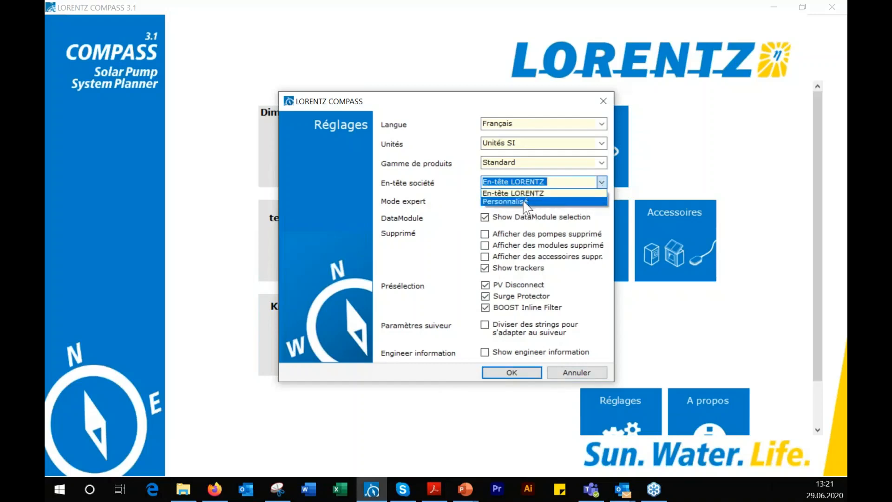
pyautogui.click(527, 202)
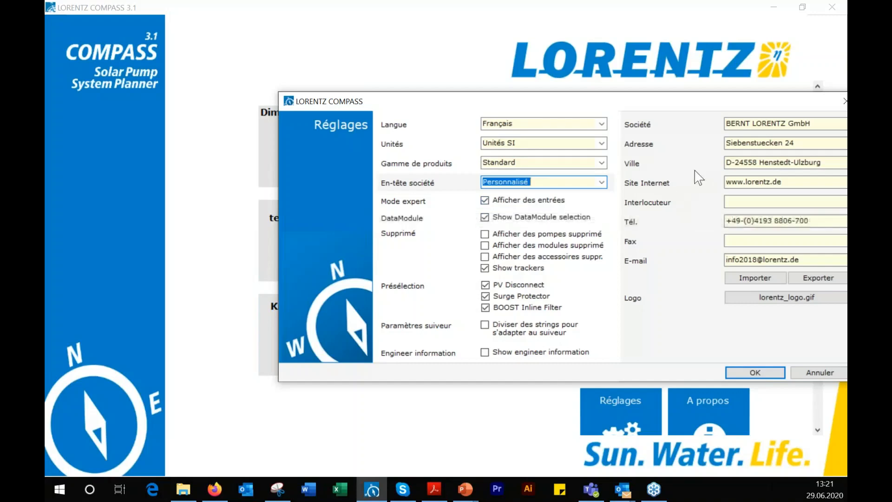
pyautogui.moveTo(793, 103); pyautogui.dragTo(674, 124)
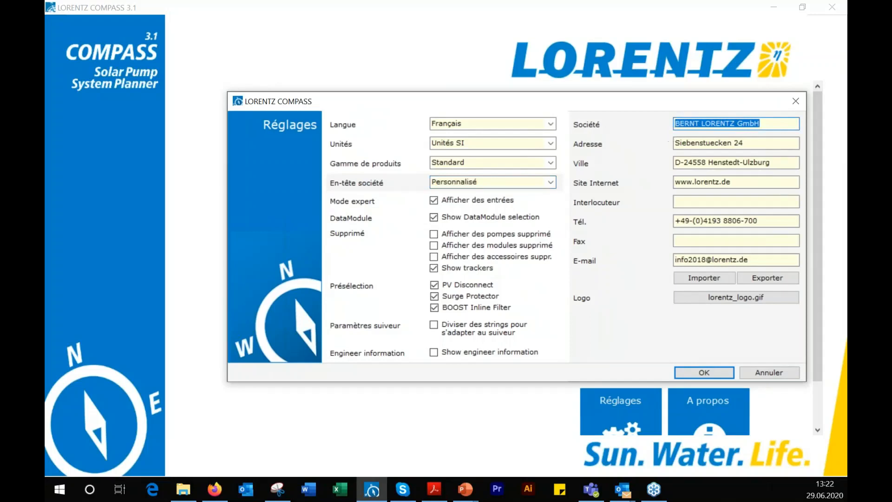
pyautogui.write('Th')
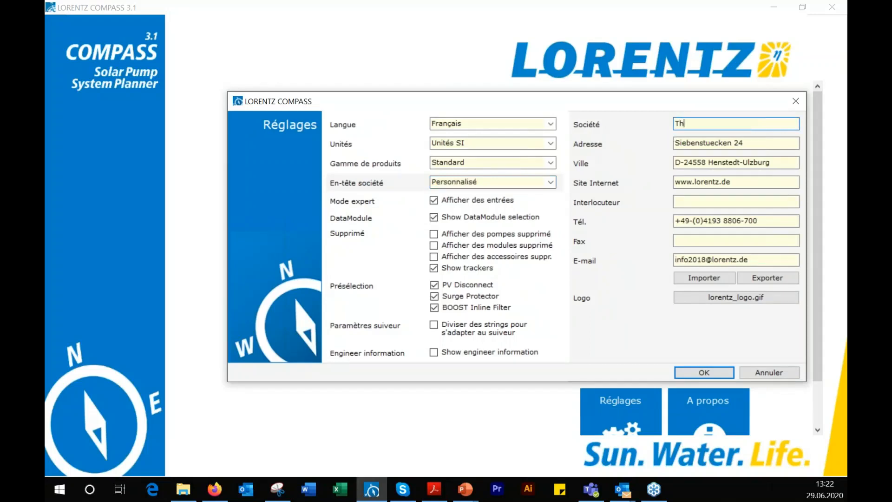
pyautogui.write('iery')
# Load the Thiery Corp. image as the header logo and save the settings
pyautogui.click(720, 300)
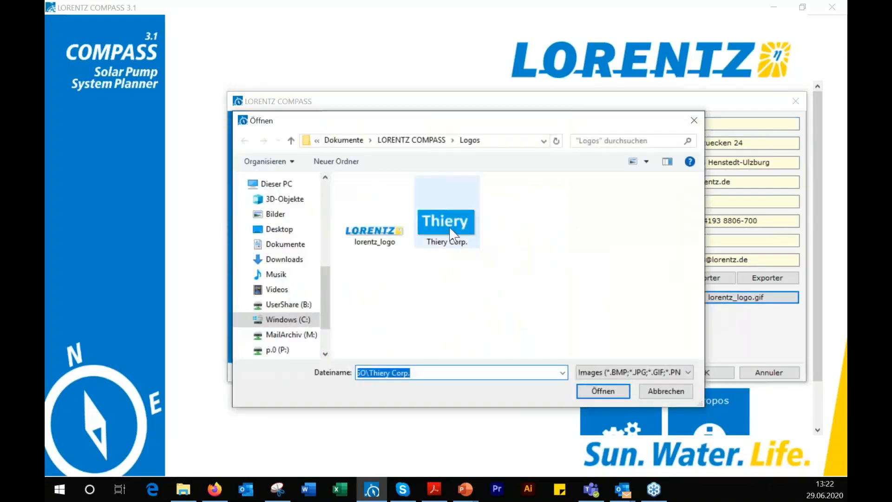
pyautogui.click(449, 216)
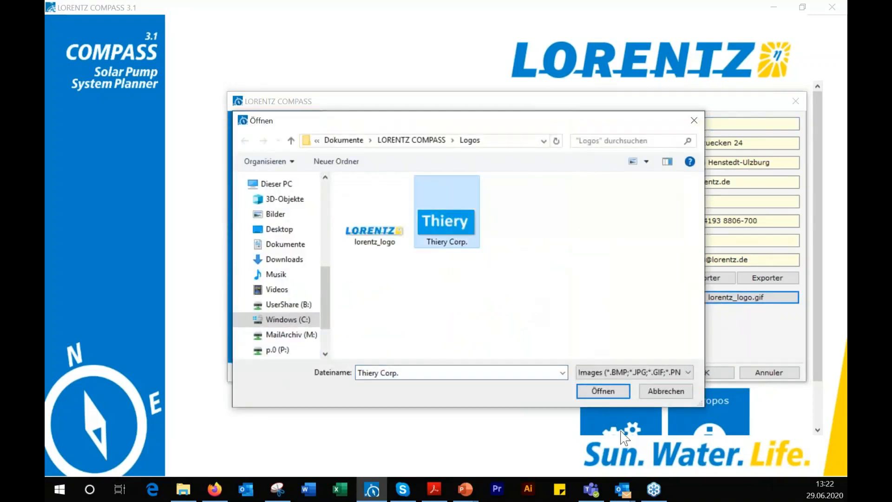
pyautogui.click(614, 394)
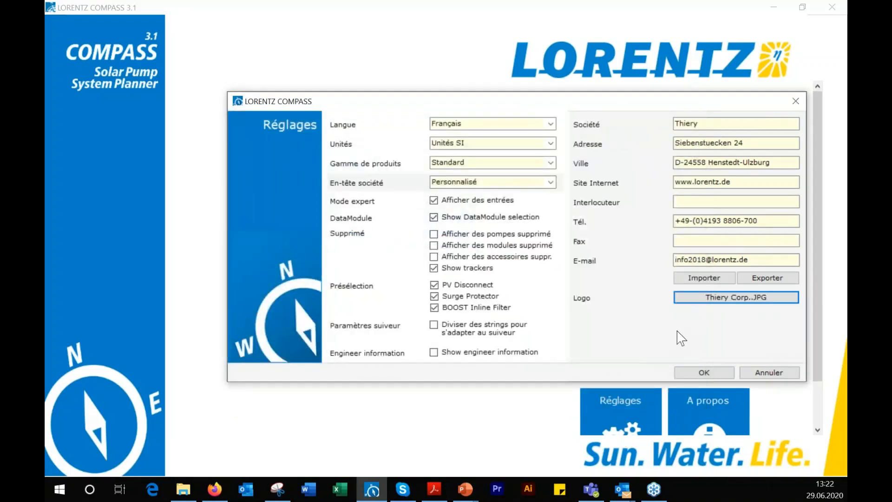
pyautogui.click(712, 375)
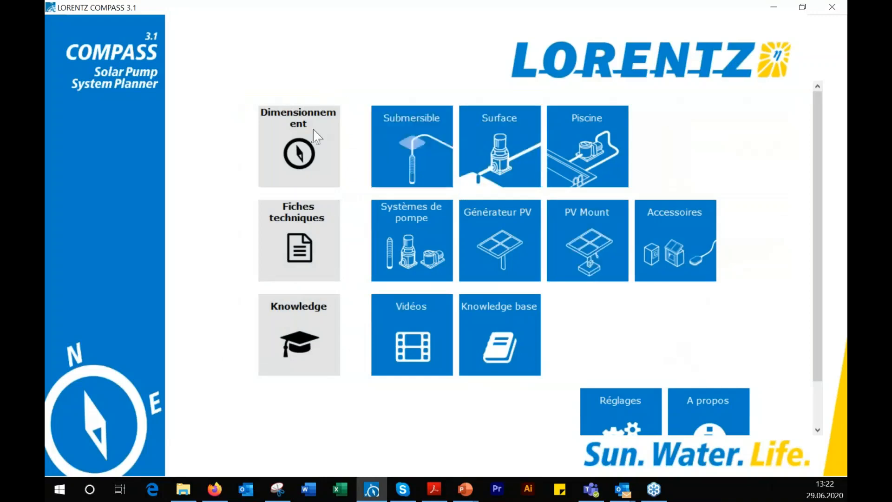
# Recalculate the submersible system for Kinondoni, Tanzania, check the custom header in the report preview, and return to the sizing inputs
pyautogui.click(414, 151)
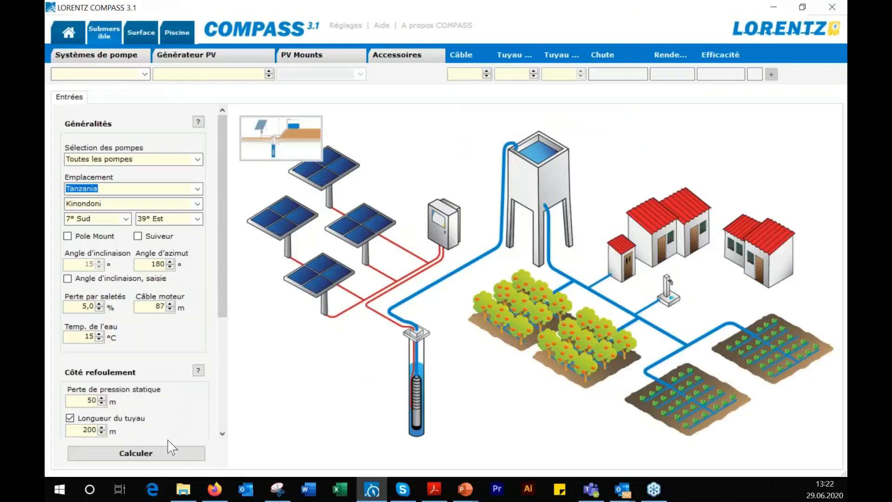
pyautogui.click(169, 453)
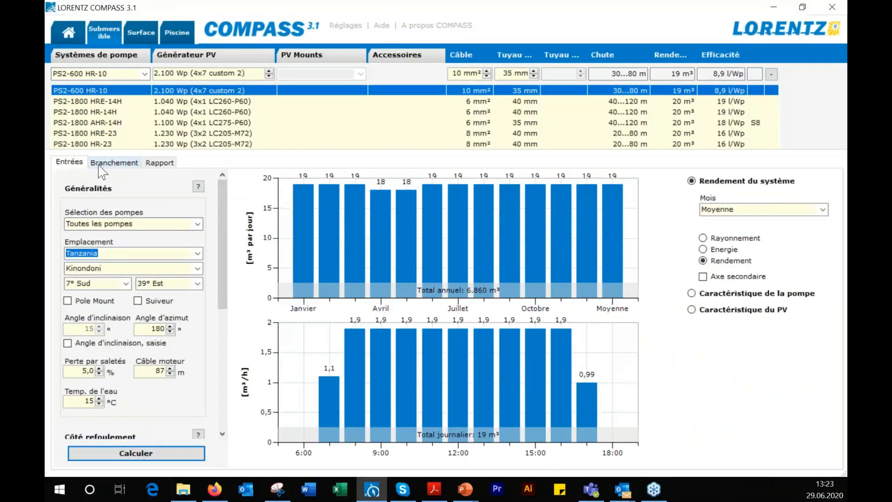
pyautogui.click(162, 168)
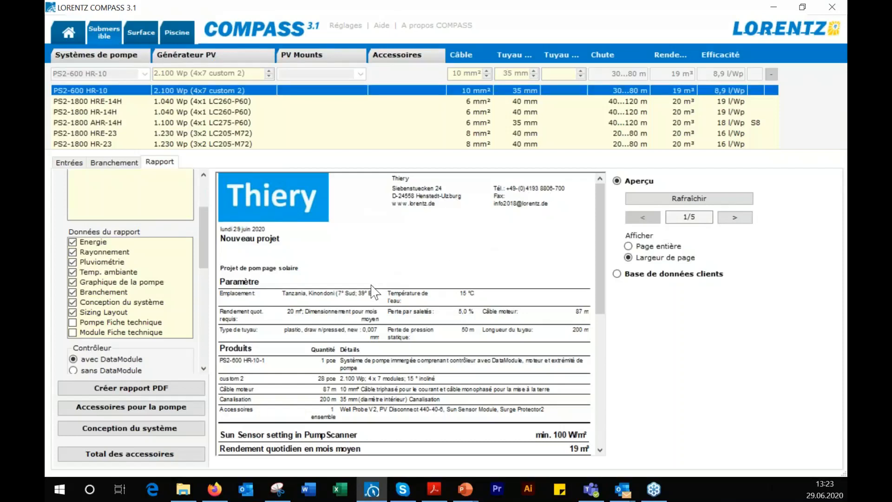
pyautogui.scroll(-1, 375, 291)
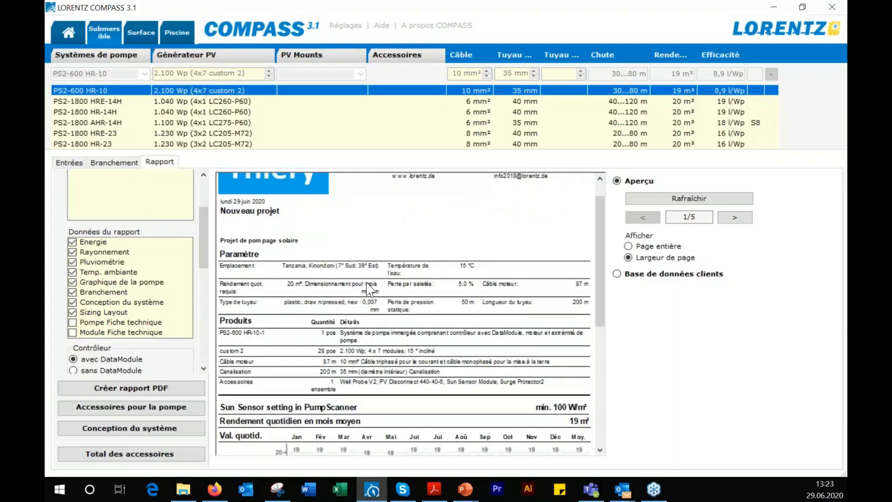
pyautogui.scroll(1, 370, 287)
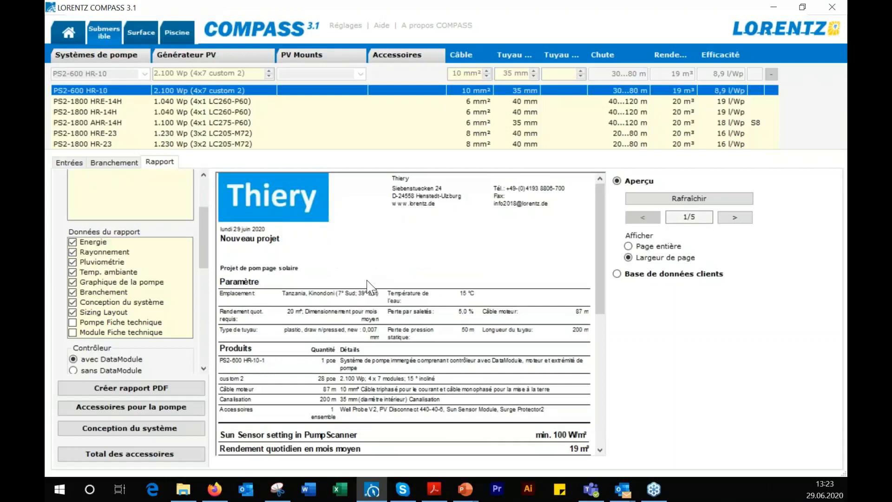
pyautogui.click(70, 162)
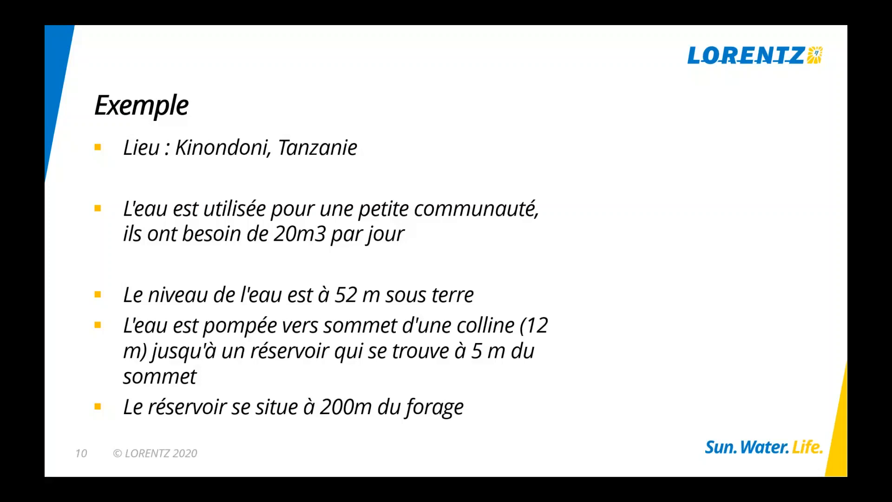
pyautogui.press('Right')
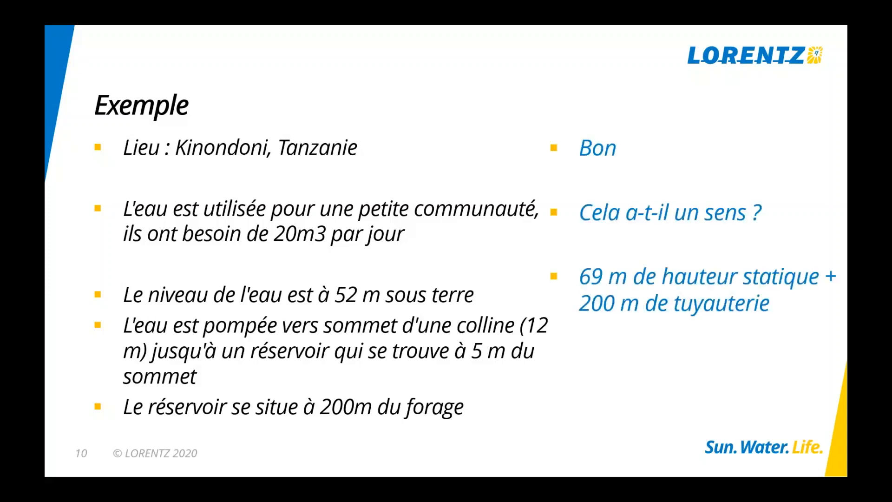
pyautogui.press('Right')
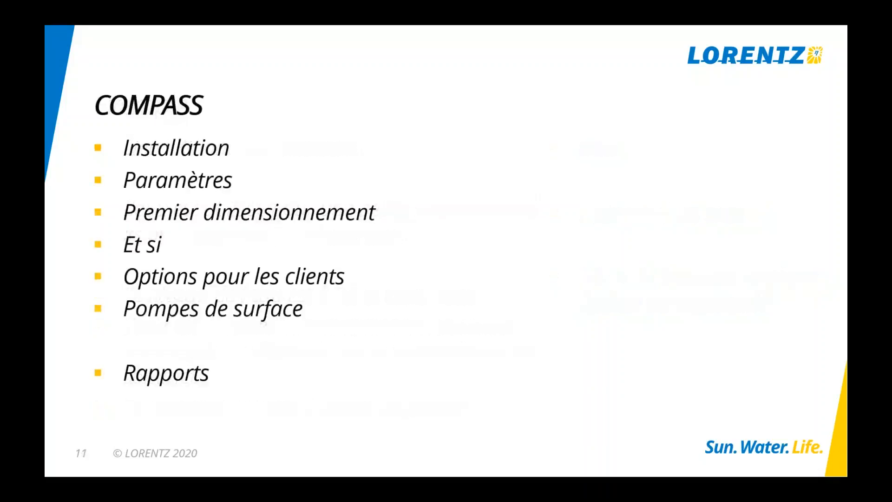
pyautogui.press('Right')
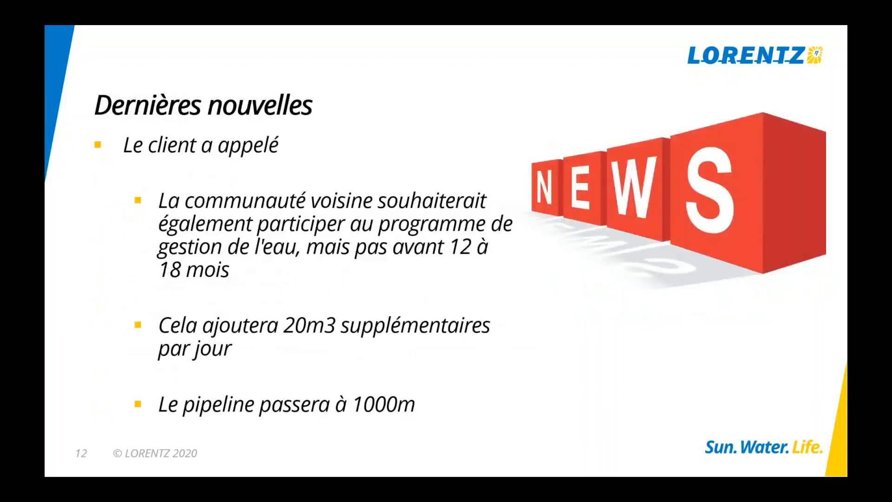
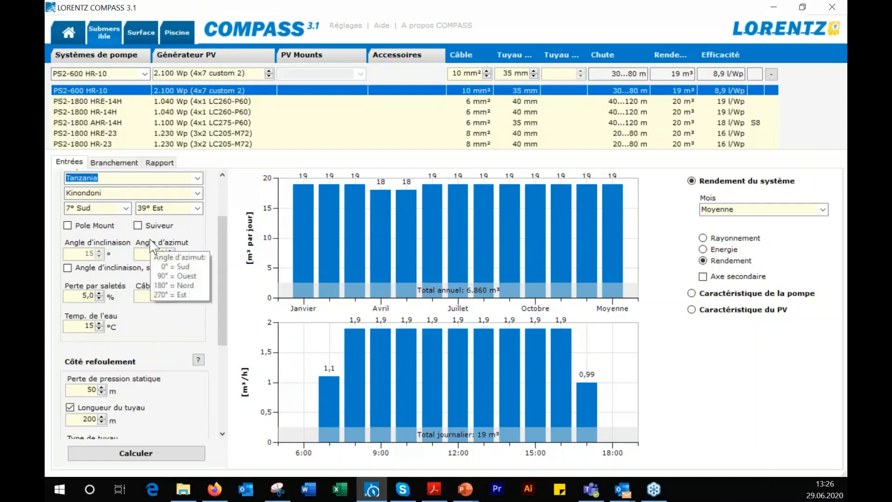
# Set the required daily output to 40 m³ and the delivery pipe length to 1000 m
pyautogui.scroll(-5, 113, 387)
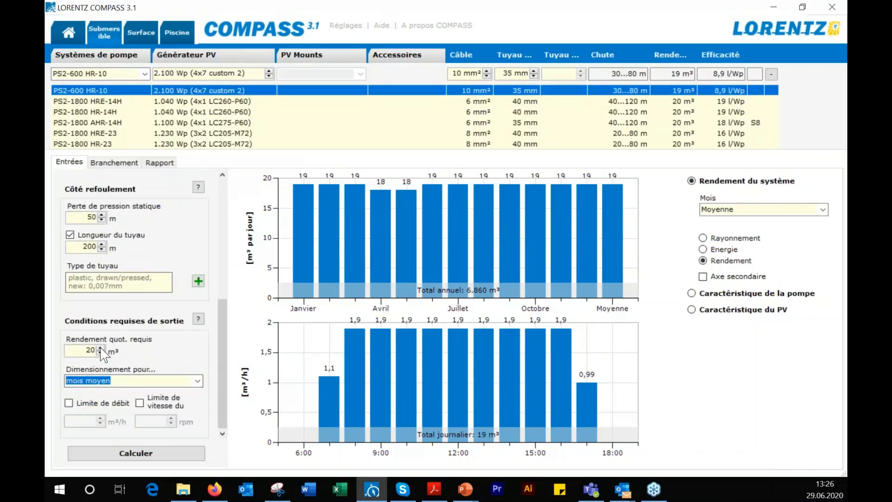
pyautogui.doubleClick(89, 350)
pyautogui.write('40')
pyautogui.doubleClick(88, 246)
pyautogui.write('1000')
# Set the static pressure loss (Perte de pression statique) on the delivery side to 69 m
pyautogui.scroll(3, 198, 243)
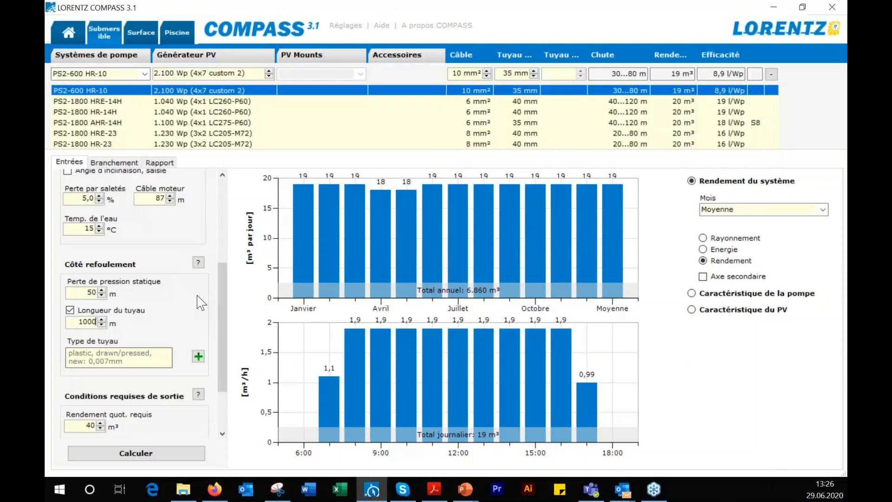
pyautogui.scroll(3, 201, 303)
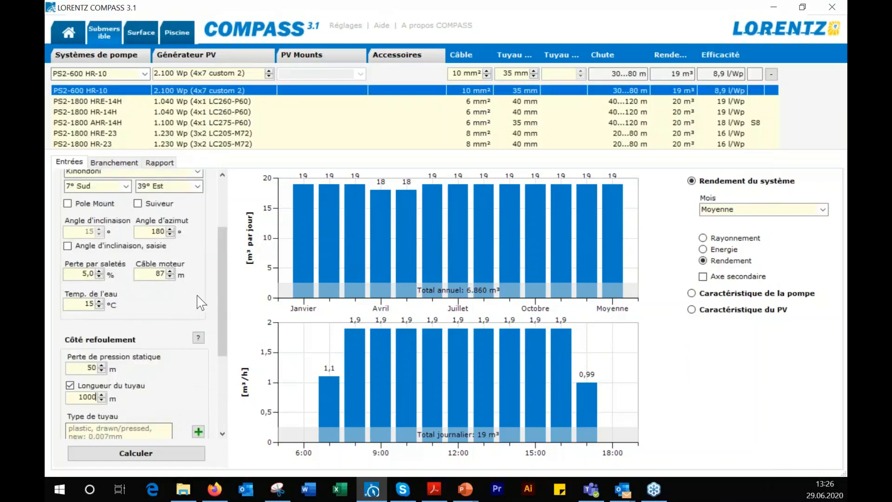
pyautogui.scroll(3, 201, 303)
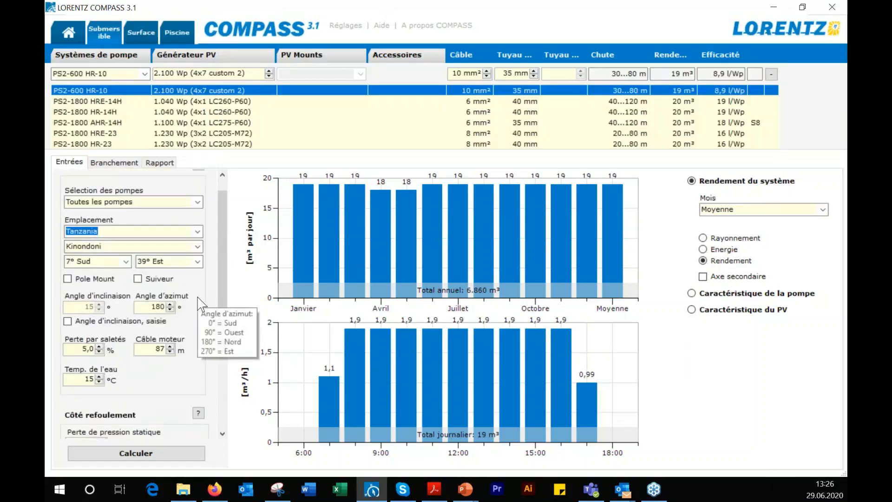
pyautogui.scroll(-3, 201, 304)
pyautogui.scroll(-6, 201, 304)
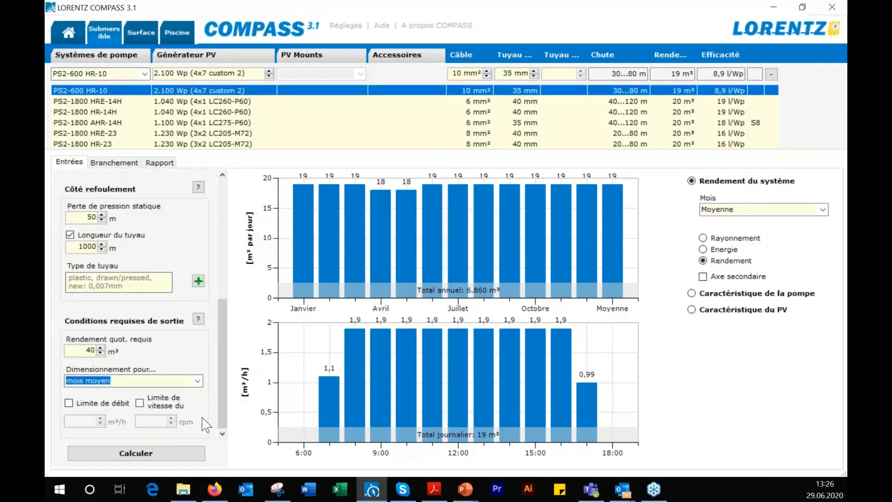
pyautogui.scroll(6, 205, 424)
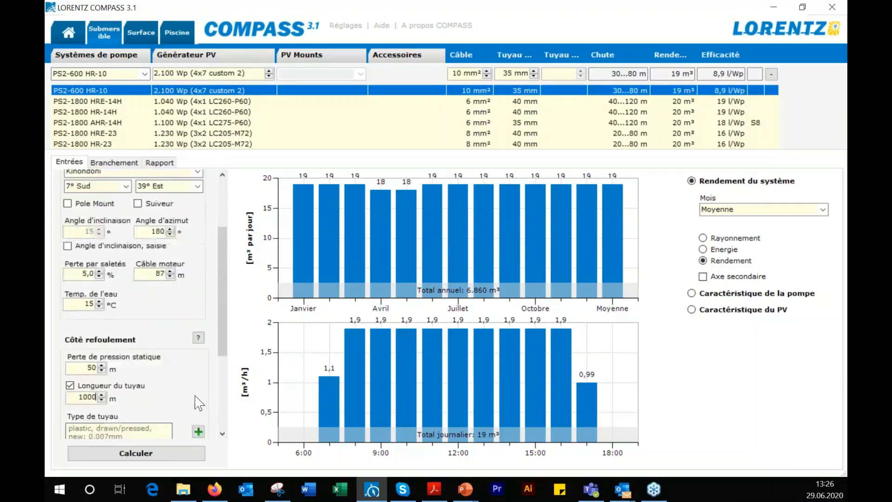
pyautogui.doubleClick(96, 367)
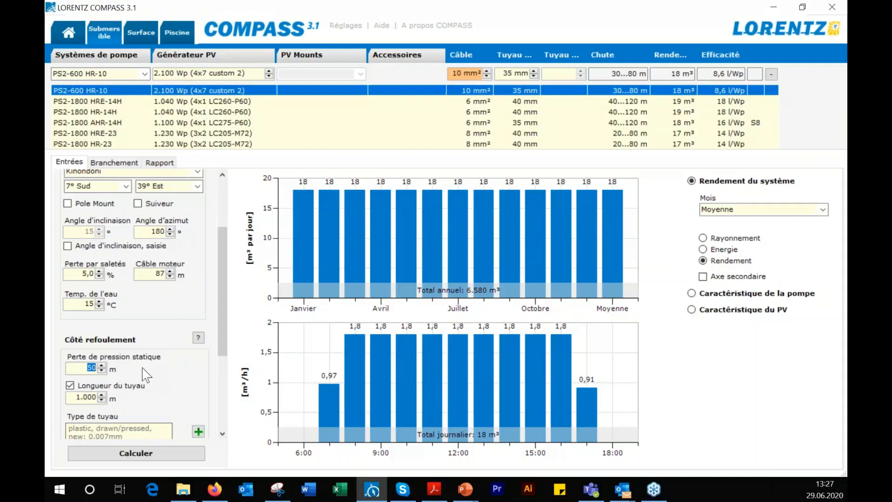
pyautogui.write('69')
# Keep the sizing basis at mois moyen and recalculate the submersible pump systems with the revised delivery requirements
pyautogui.scroll(-5, 207, 384)
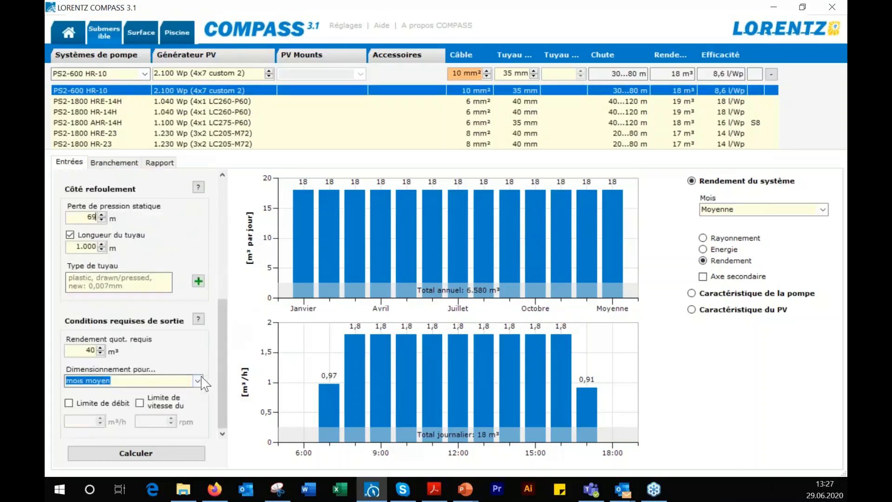
pyautogui.click(198, 382)
pyautogui.click(174, 461)
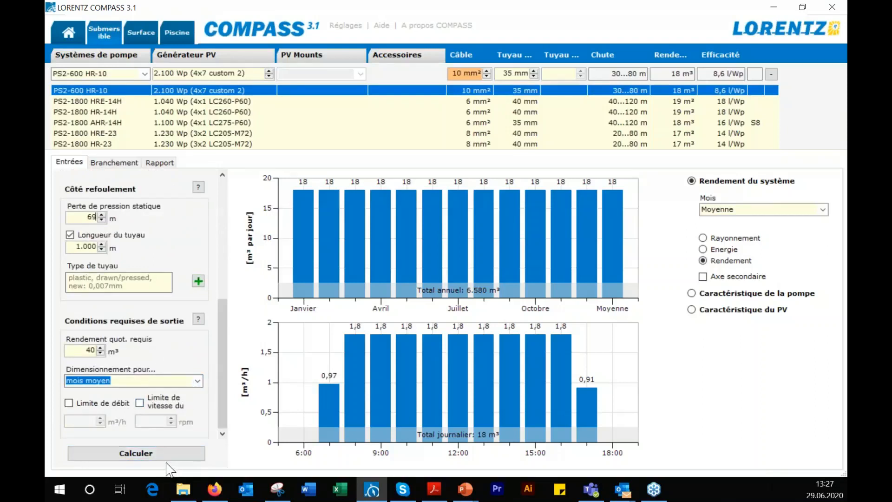
pyautogui.click(142, 456)
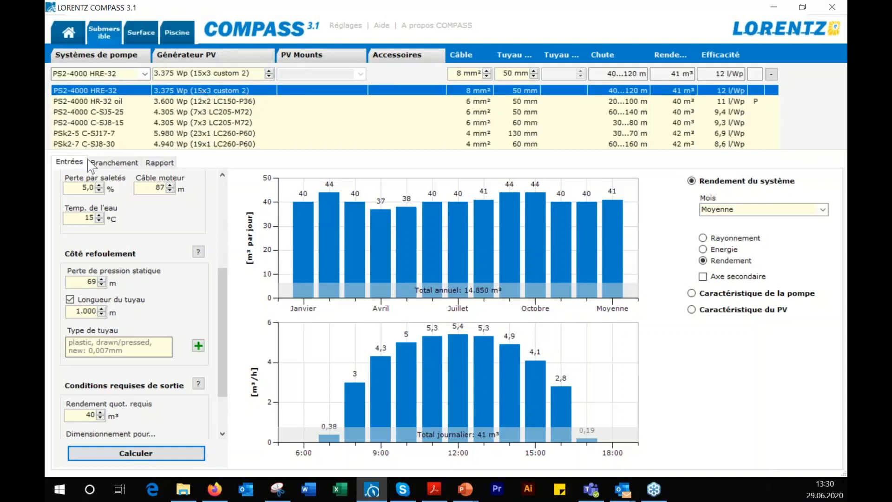
# Check the wiring diagram of the PS2-4000 HRE-32 system's PV strings and return to the sizing inputs
pyautogui.click(112, 163)
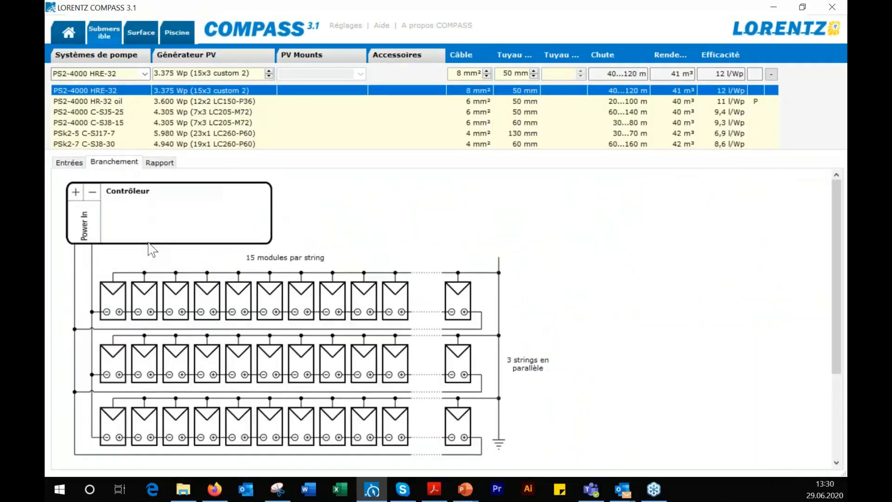
pyautogui.click(69, 162)
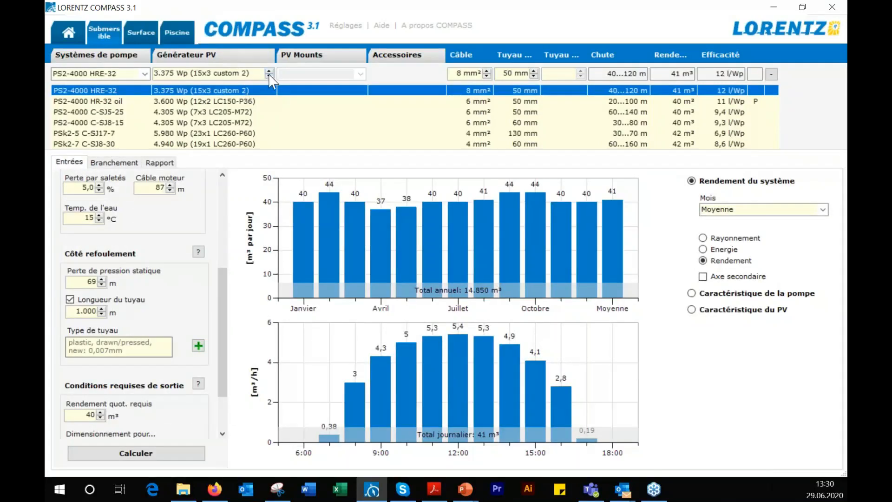
# Reduce the PV generator of the PS2-4000 HRE-32 system through successively smaller configurations to 2.015 Wp (13x1 LC155-P36)
pyautogui.click(269, 77)
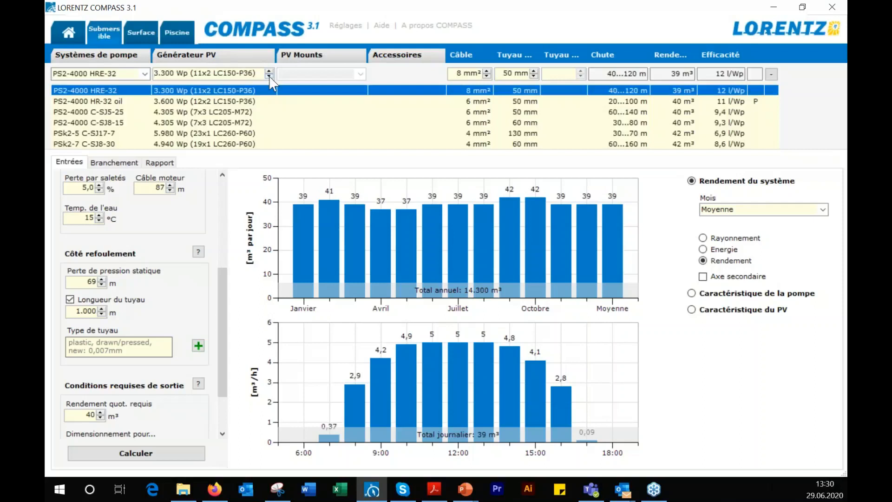
pyautogui.click(270, 75)
pyautogui.click(270, 77)
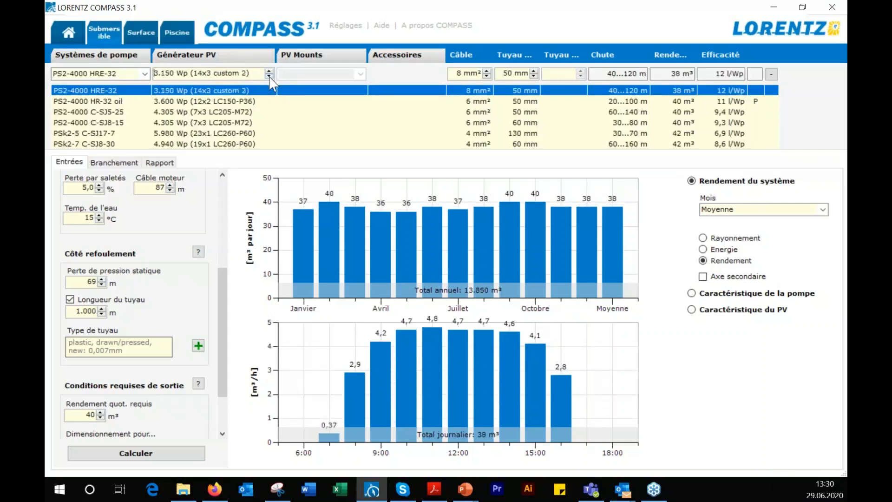
pyautogui.click(270, 77)
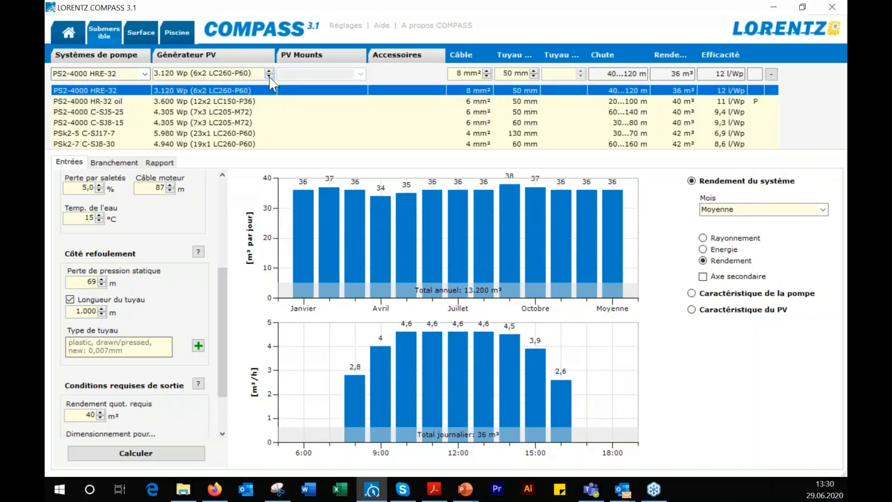
pyautogui.click(270, 77)
pyautogui.click(270, 77)
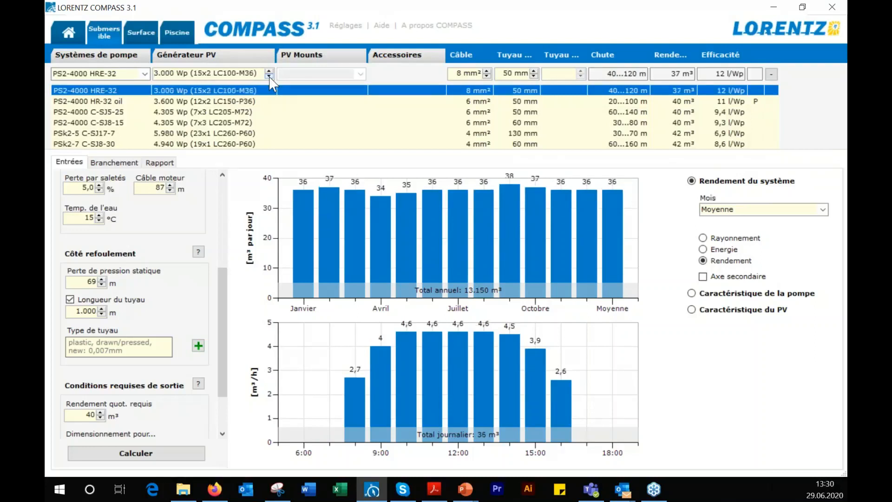
pyautogui.click(270, 77)
pyautogui.click(270, 77)
pyautogui.click(270, 77)
pyautogui.click(270, 77)
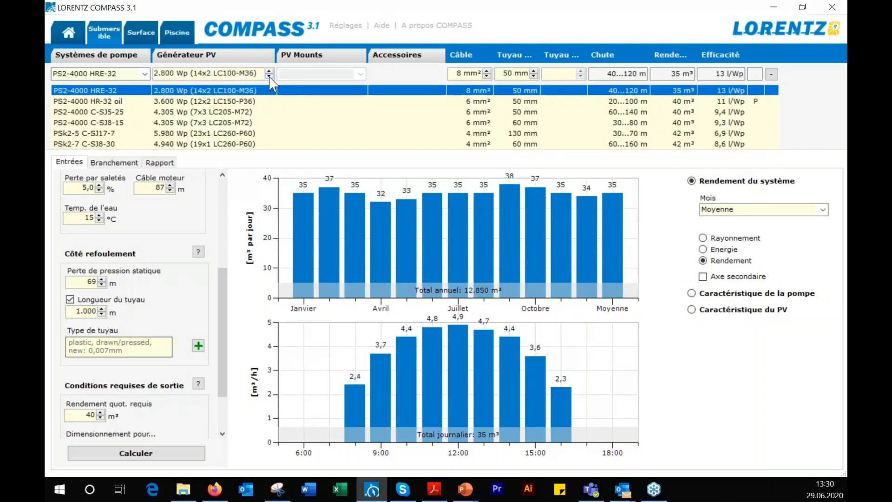
pyautogui.click(270, 77)
pyautogui.click(270, 76)
pyautogui.click(270, 77)
pyautogui.click(270, 76)
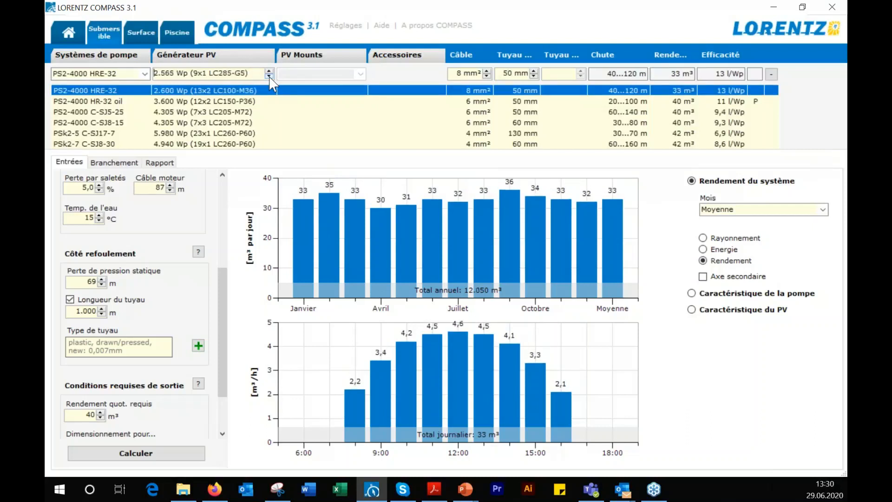
pyautogui.click(270, 76)
pyautogui.click(270, 77)
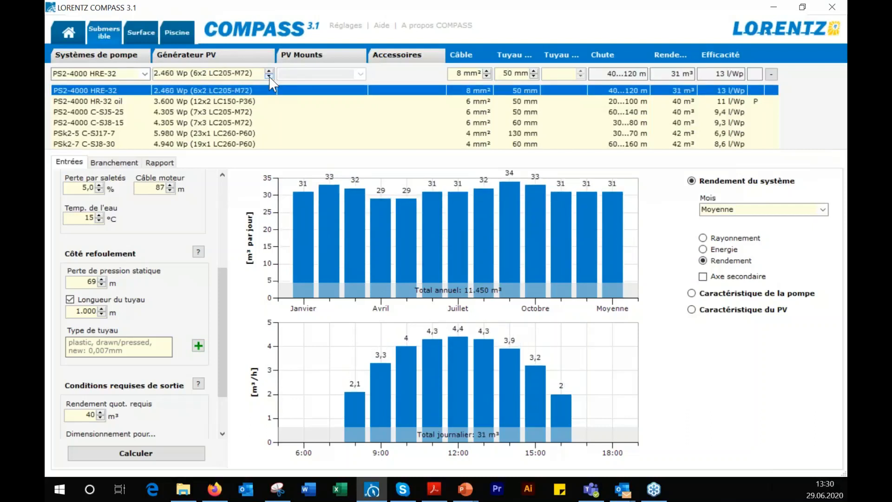
pyautogui.click(270, 76)
pyautogui.click(269, 77)
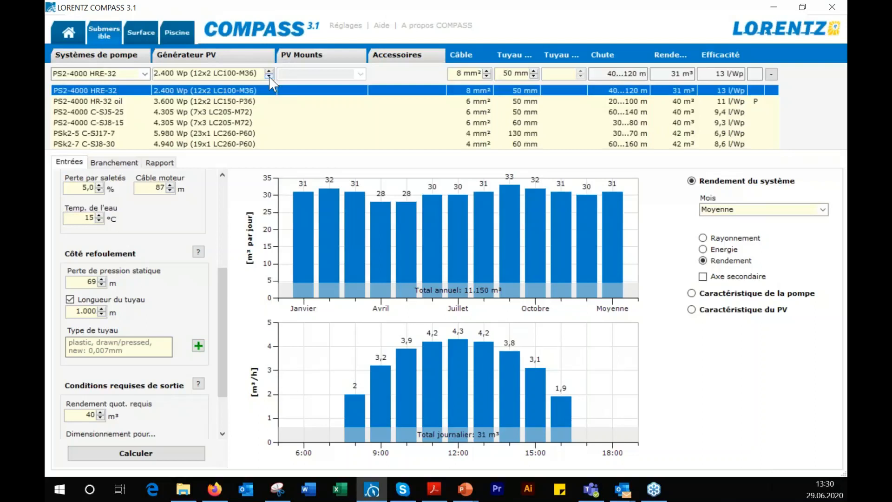
pyautogui.click(270, 77)
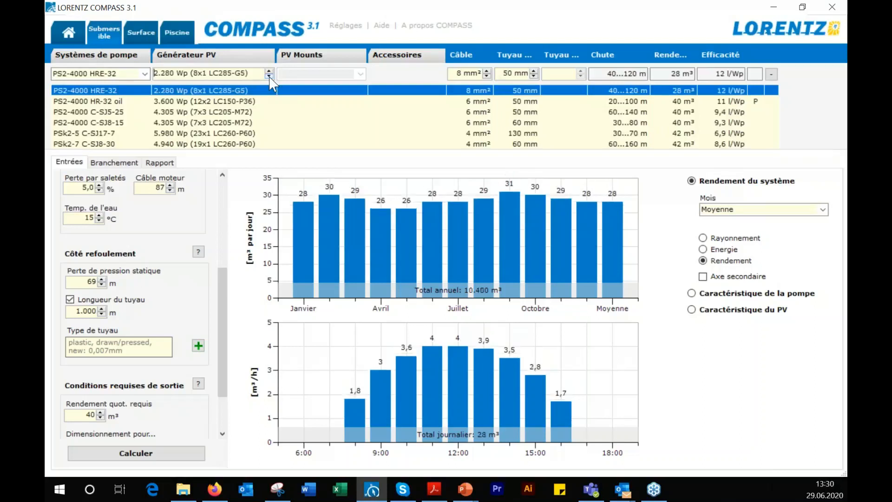
pyautogui.click(270, 77)
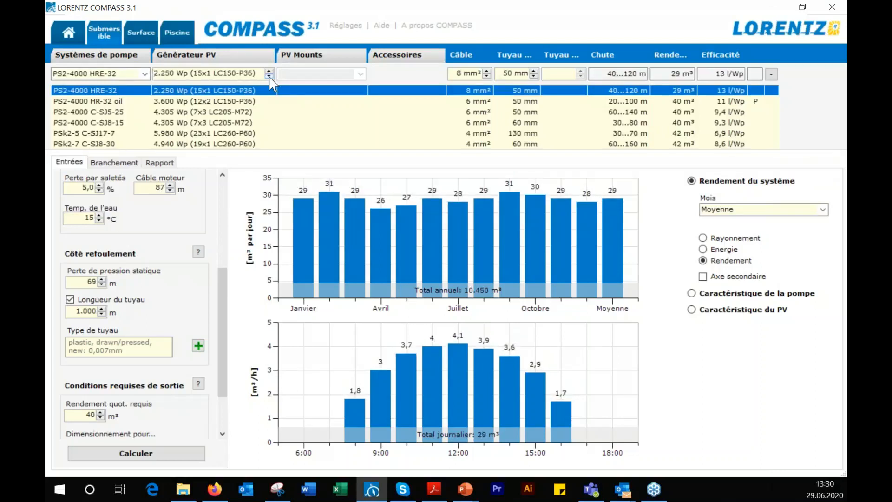
pyautogui.click(269, 76)
pyautogui.click(270, 77)
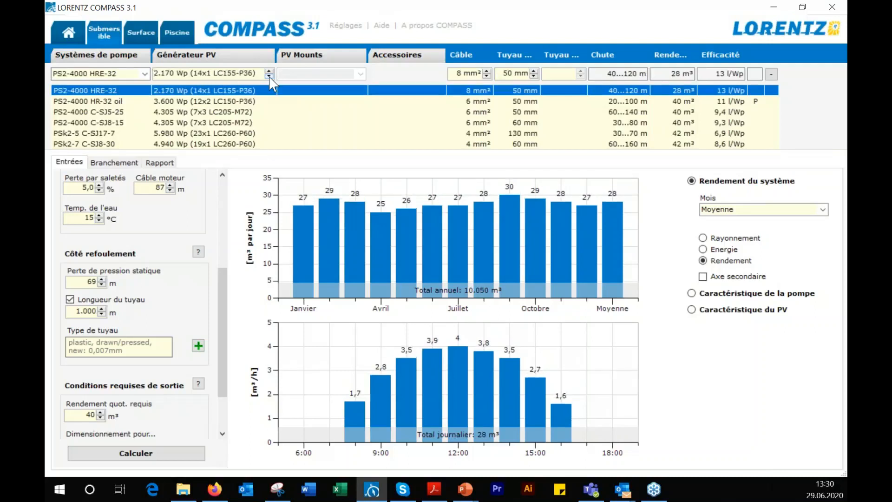
pyautogui.click(270, 78)
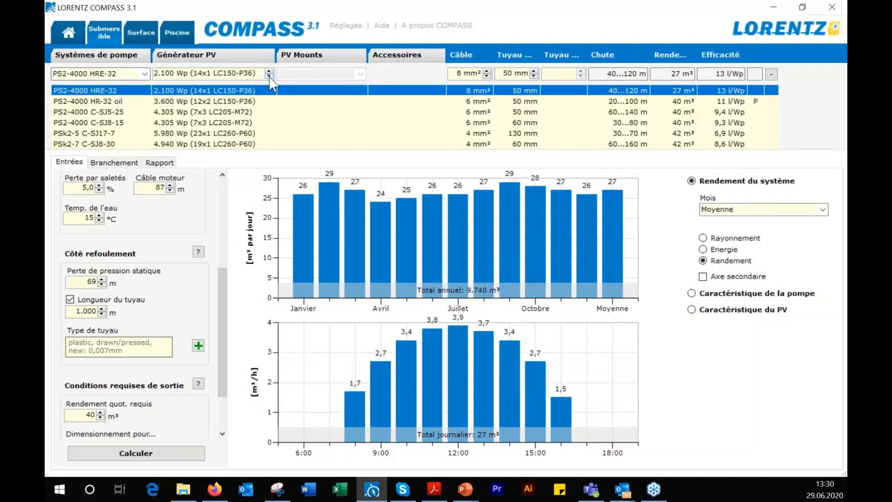
pyautogui.click(269, 77)
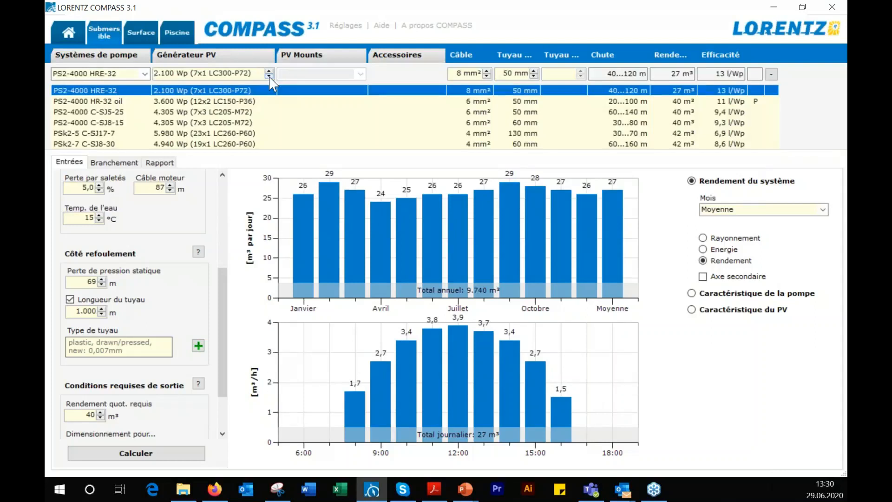
pyautogui.click(270, 77)
pyautogui.click(270, 77)
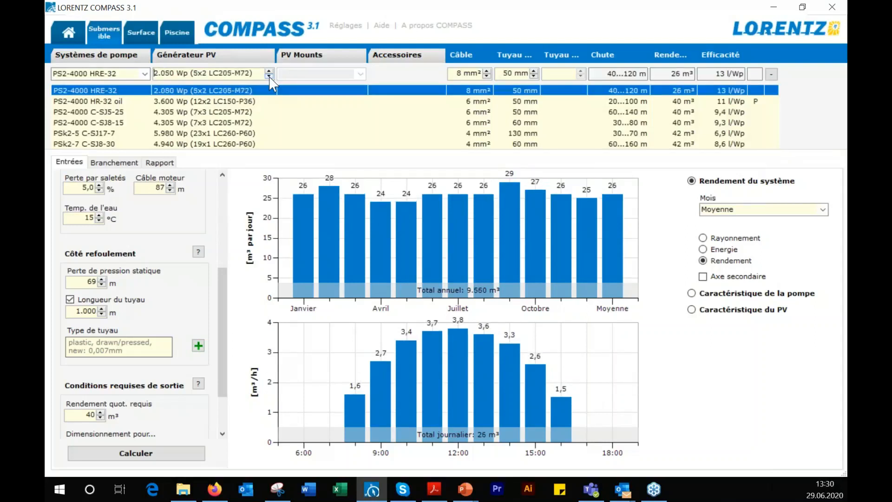
pyautogui.click(270, 77)
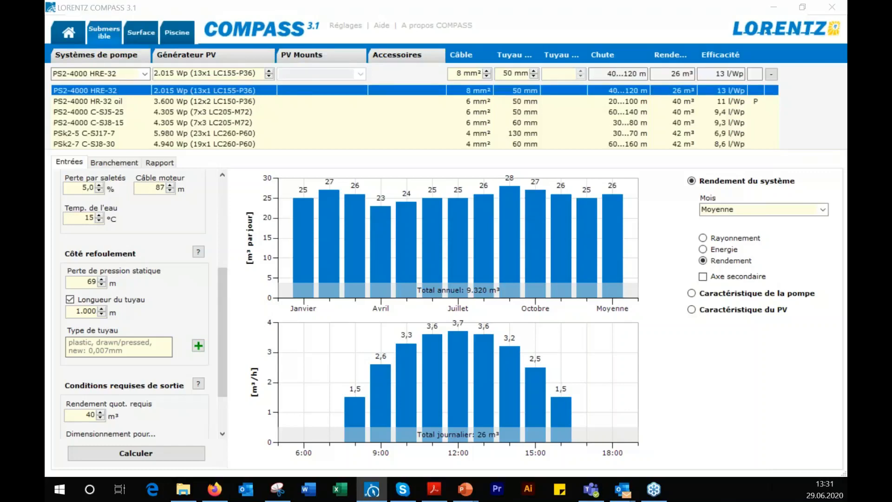
# Switch to the LORENTZ presentation slideshow and advance to the Résumé slide
pyautogui.hotkey('alt', 'Tab')
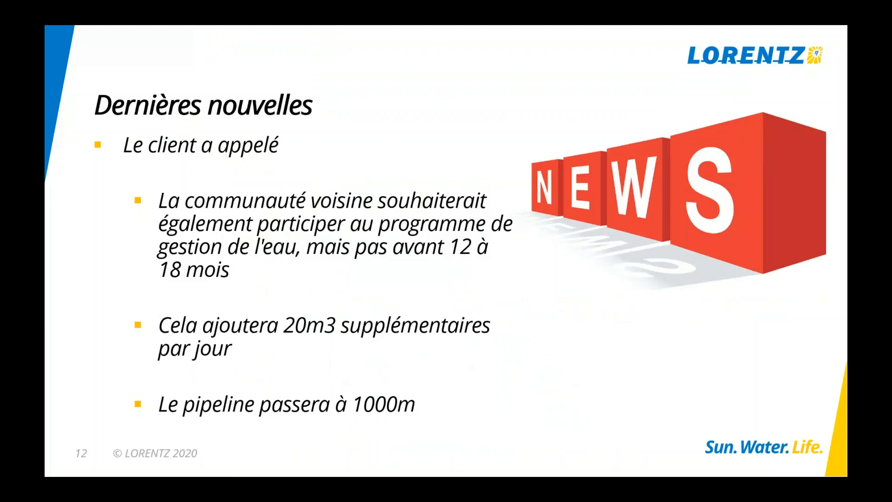
pyautogui.press('Right')
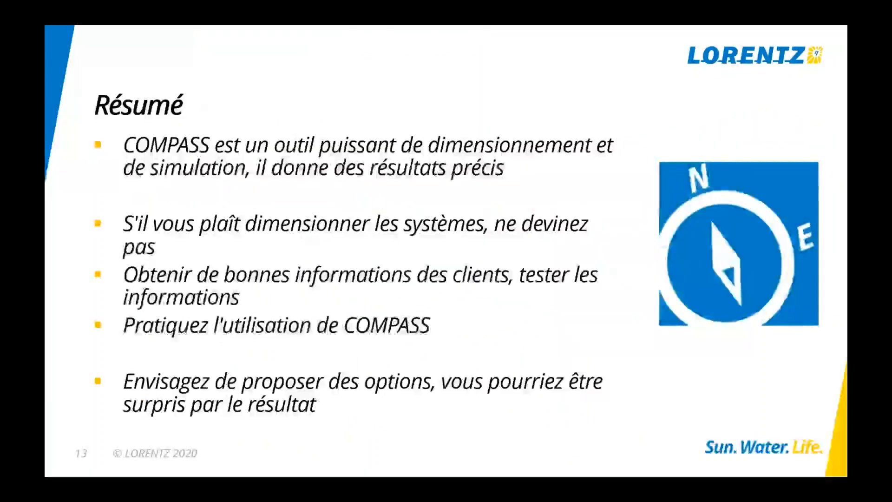
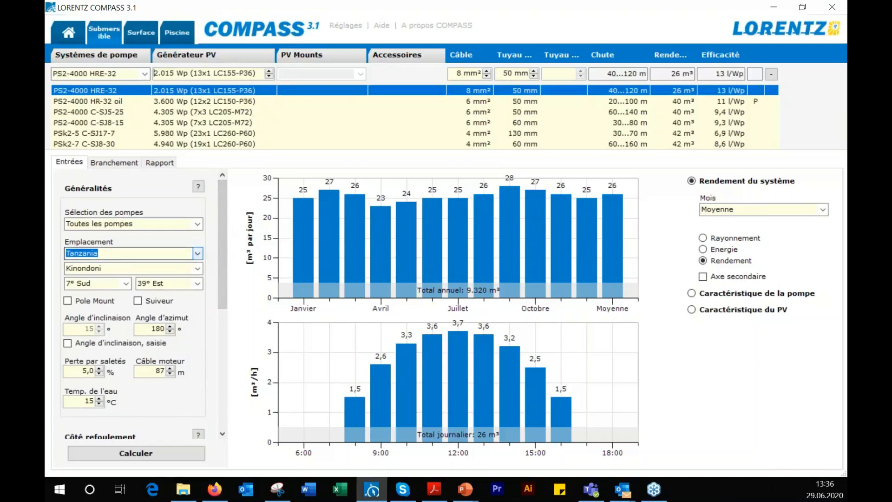
# Browse the available Tanzanian locations, keeping Kinondoni selected, and review the delivery-side and required output inputs
pyautogui.click(198, 268)
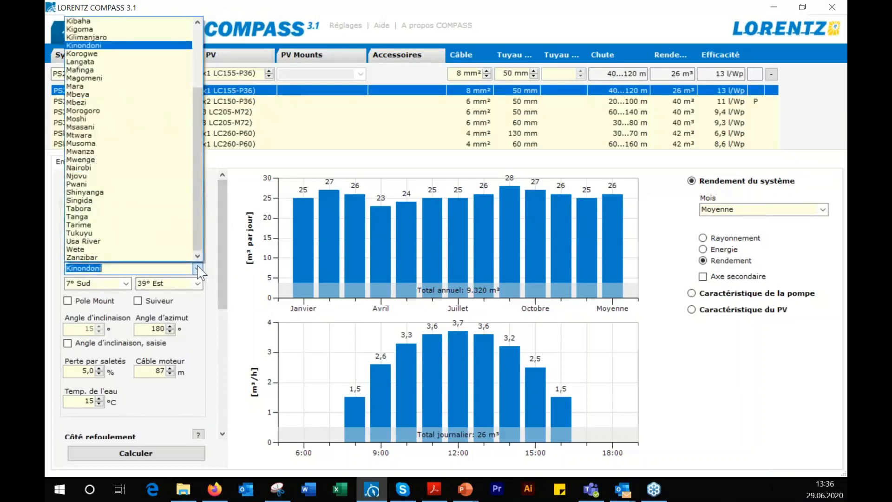
pyautogui.moveTo(198, 232); pyautogui.dragTo(196, 159)
pyautogui.scroll(-2, 213, 216)
pyautogui.click(217, 223)
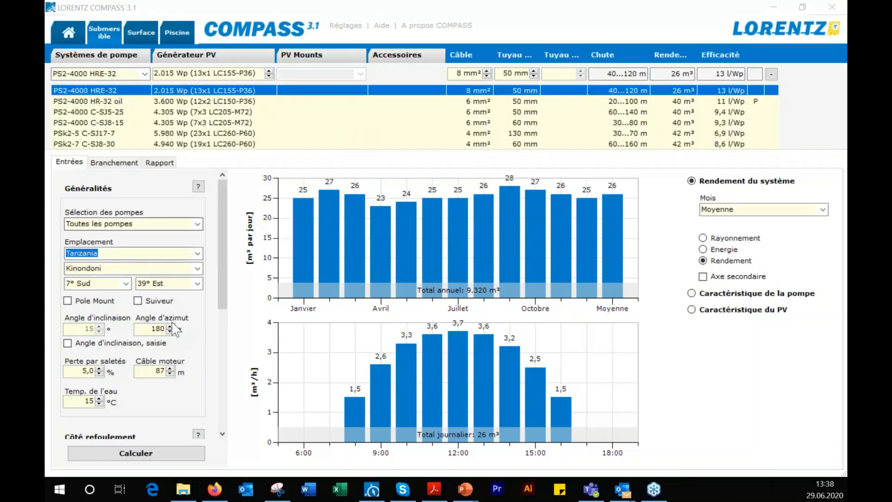
pyautogui.moveTo(225, 282); pyautogui.dragTo(203, 403)
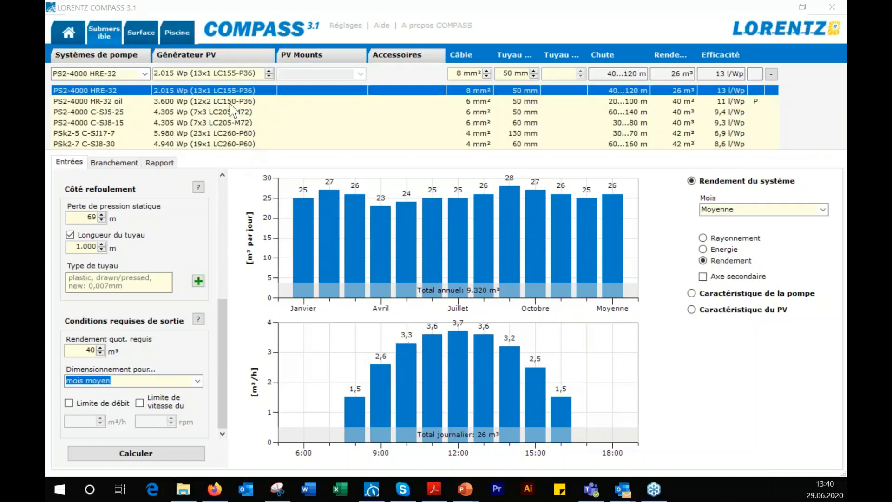
# Increase the PV generator of the PS2-4000 HRE-32 system through successively larger configurations to 2.475 Wp (9x1 LC275-P60)
pyautogui.click(269, 71)
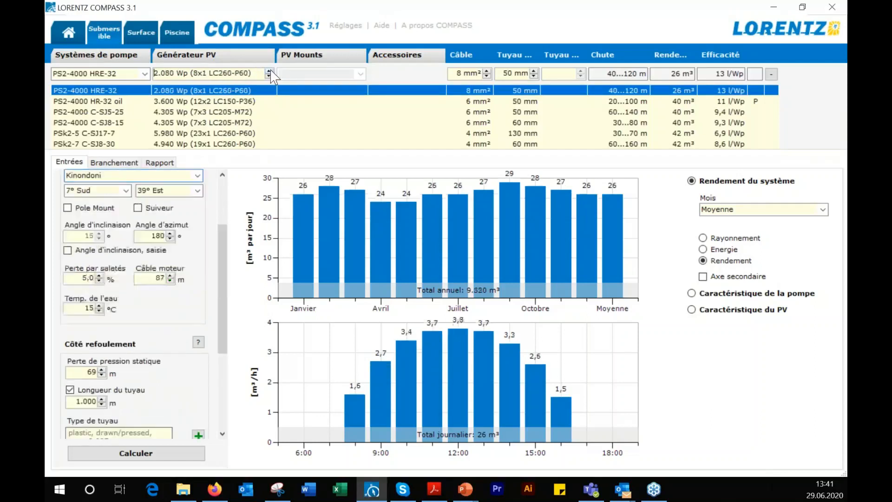
pyautogui.click(269, 70)
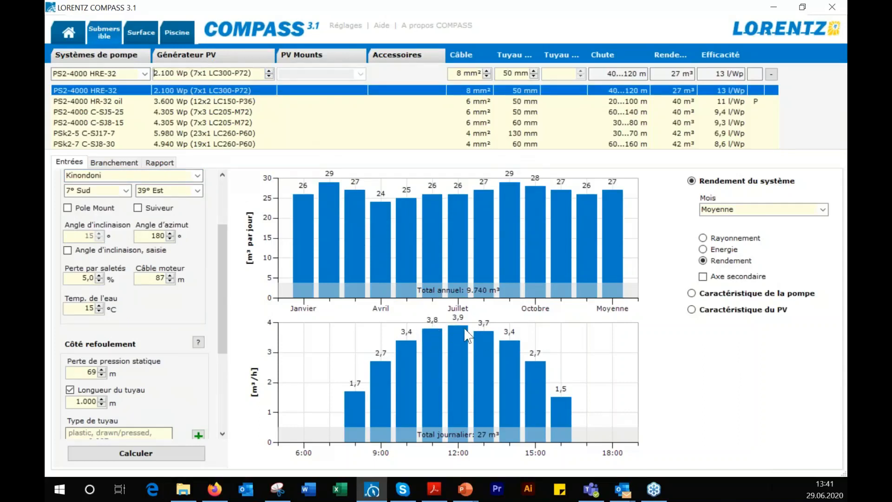
pyautogui.click(269, 71)
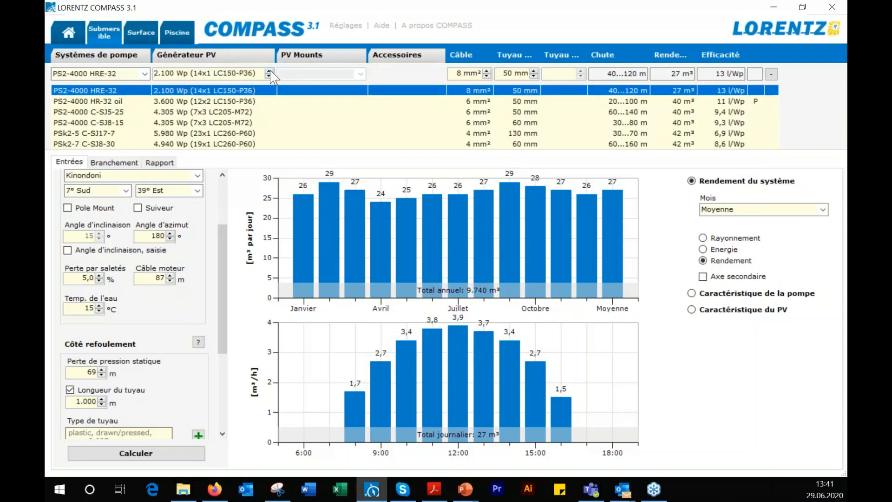
pyautogui.click(269, 72)
pyautogui.click(269, 72)
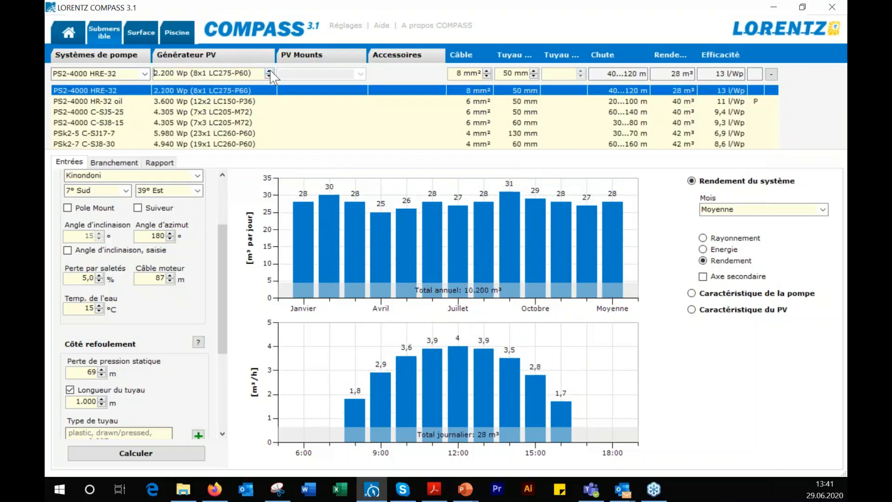
pyautogui.click(270, 71)
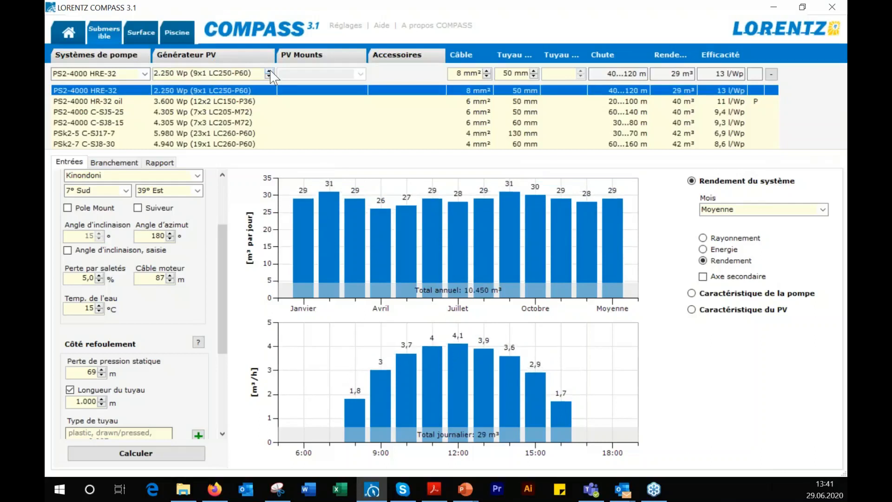
pyautogui.click(269, 72)
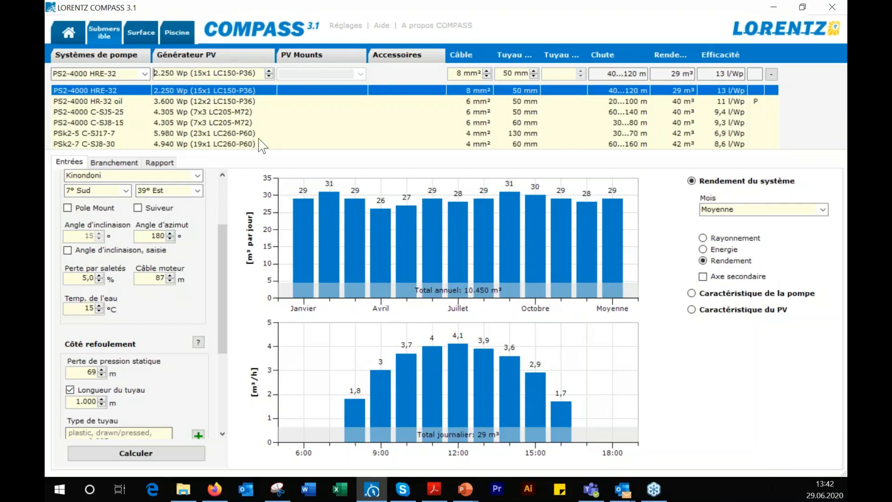
pyautogui.click(269, 71)
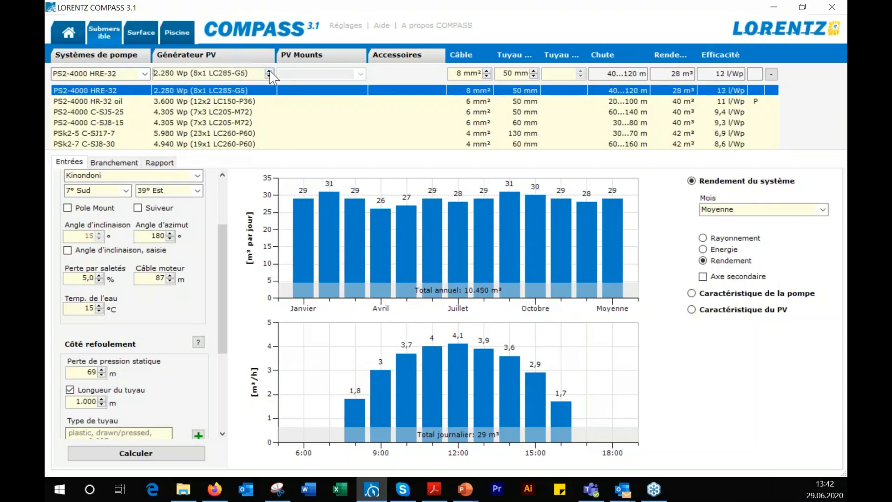
pyautogui.click(269, 71)
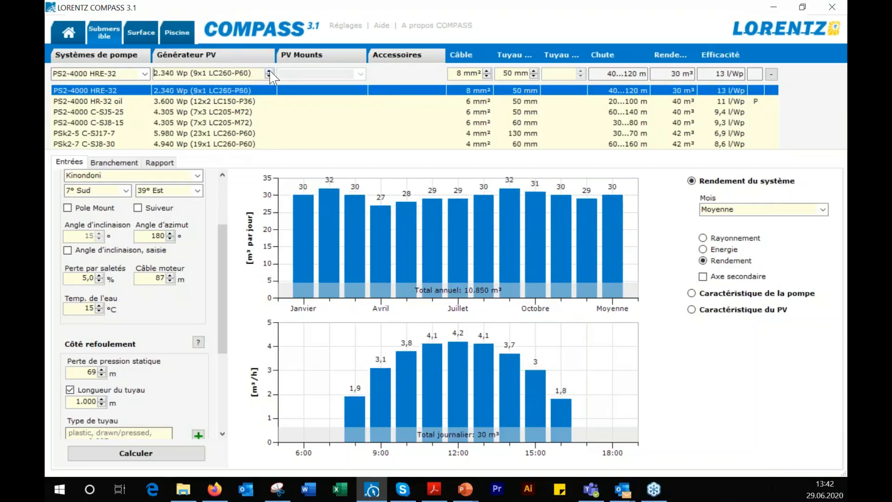
pyautogui.click(268, 71)
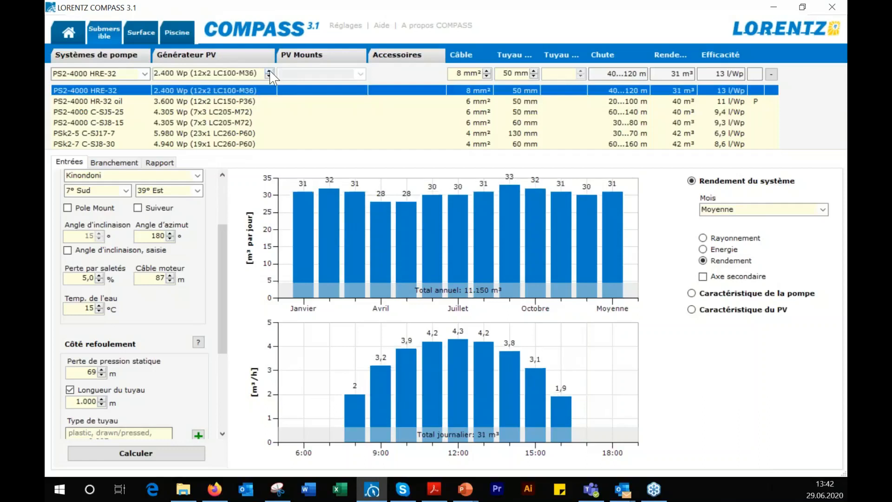
pyautogui.click(268, 71)
pyautogui.click(269, 71)
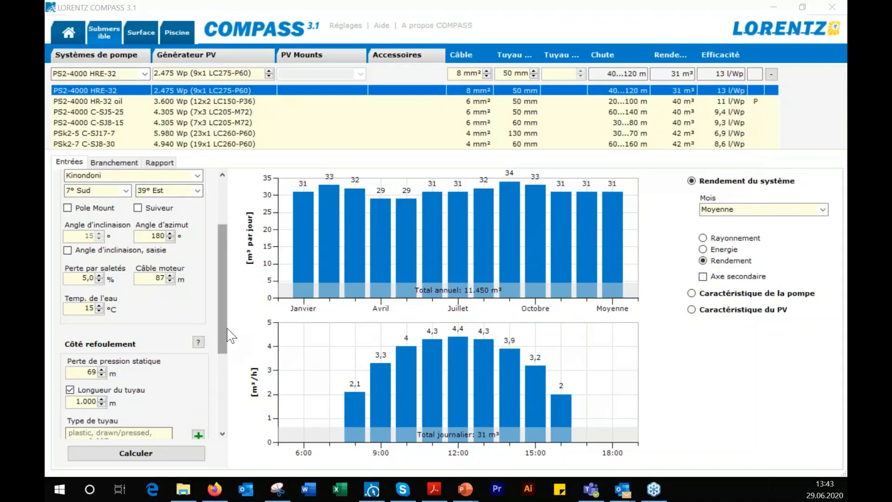
# Review the sizing inputs from the general settings to the required output conditions and switch to the LORENTZ presentation's Q & R slide
pyautogui.moveTo(227, 332); pyautogui.dragTo(230, 276)
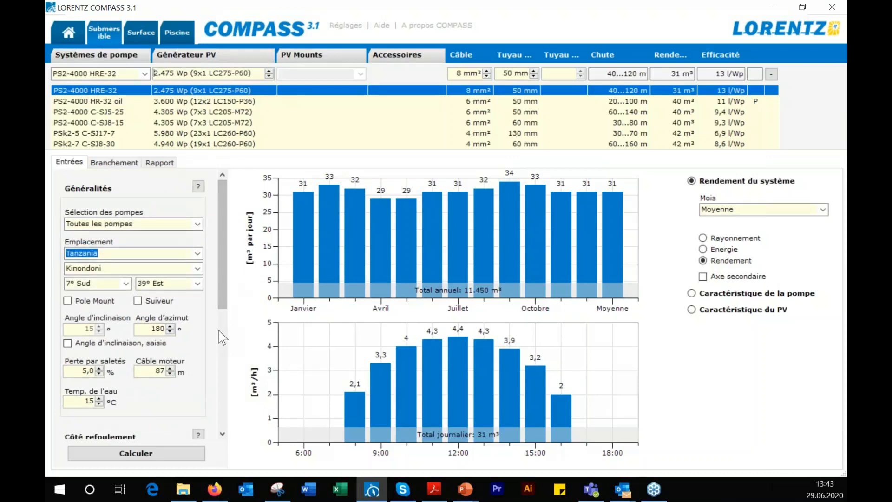
pyautogui.moveTo(225, 292); pyautogui.dragTo(219, 372)
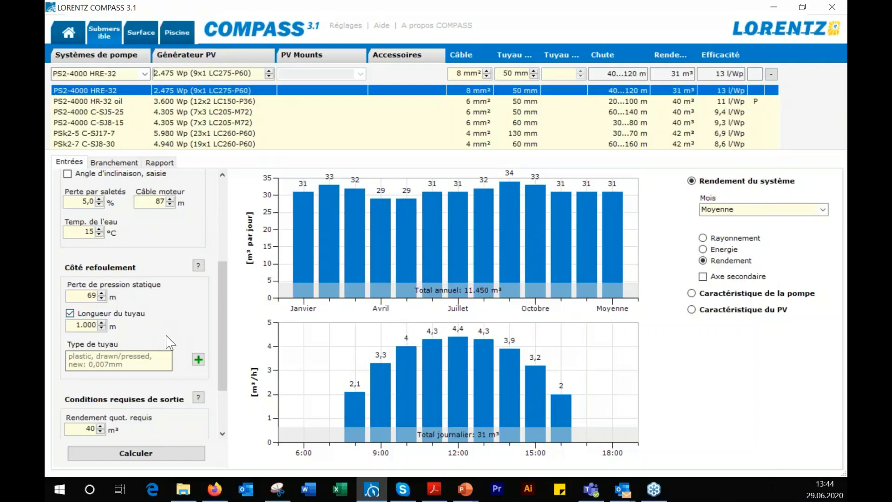
pyautogui.scroll(-2, 174, 337)
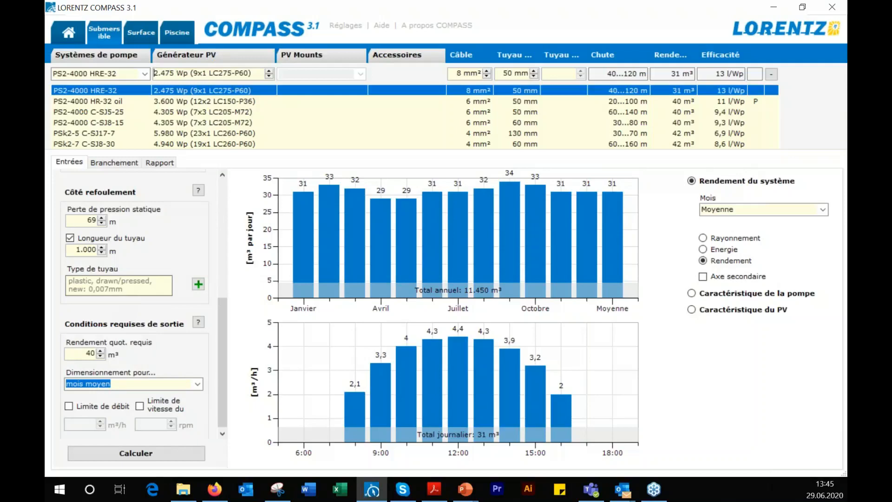
pyautogui.hotkey('alt', 'Tab')
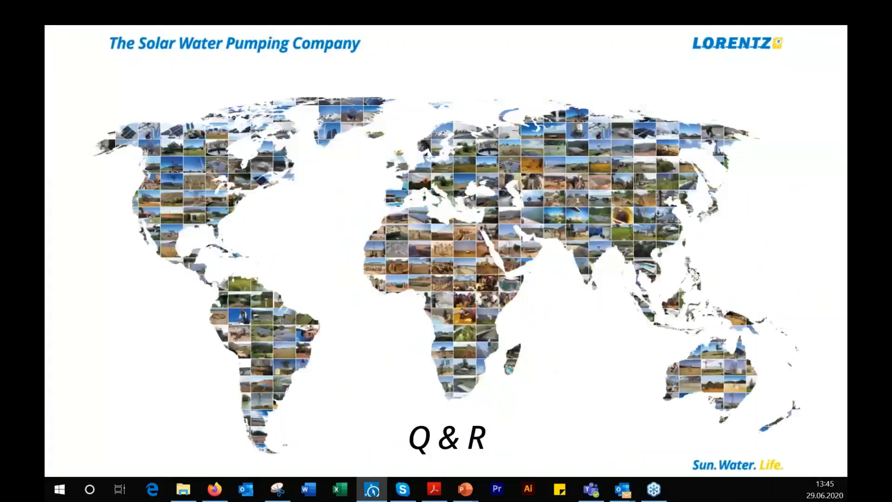